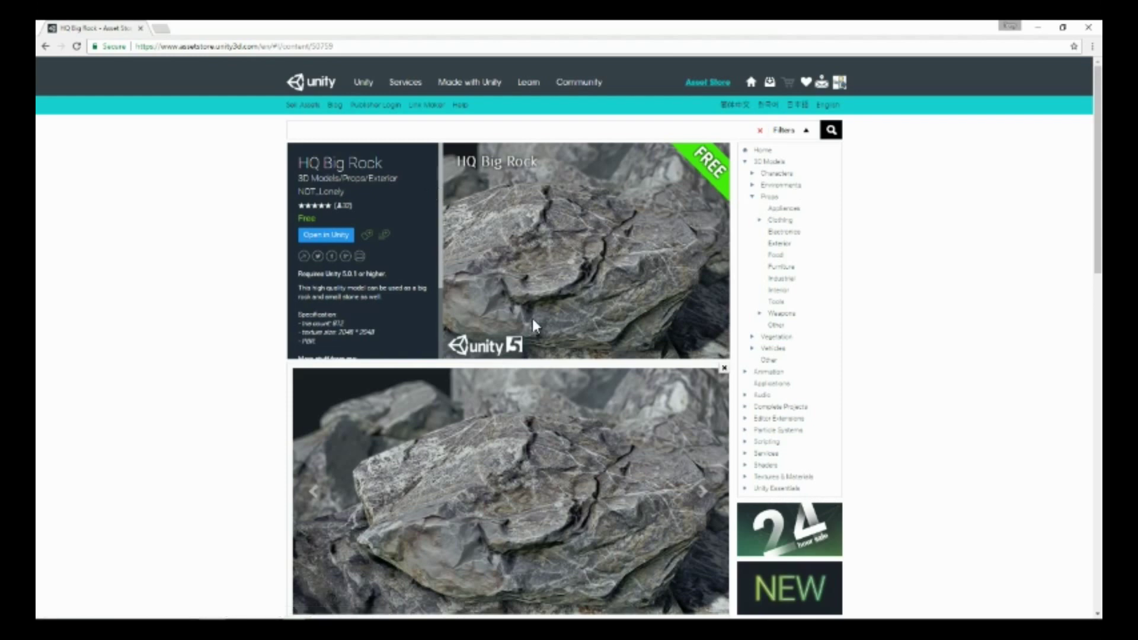
scroll(536, 327, "down", 1)
scroll(536, 328, "down", 2)
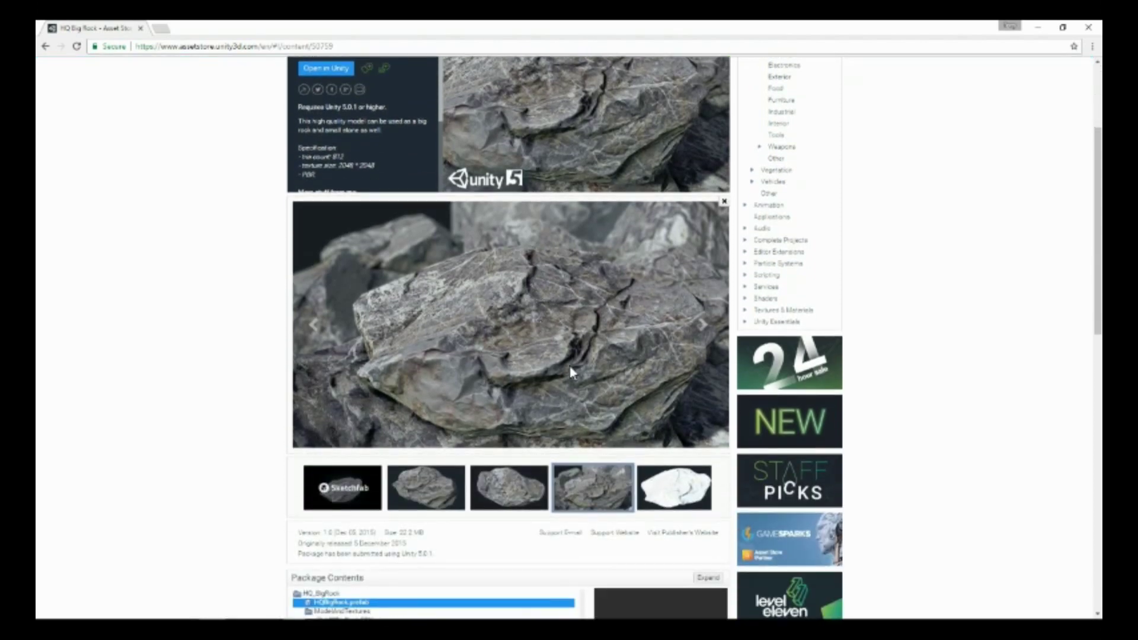
Flip through the HQ Big Rock preview screenshots, ending on the second image.
left_click(509, 487)
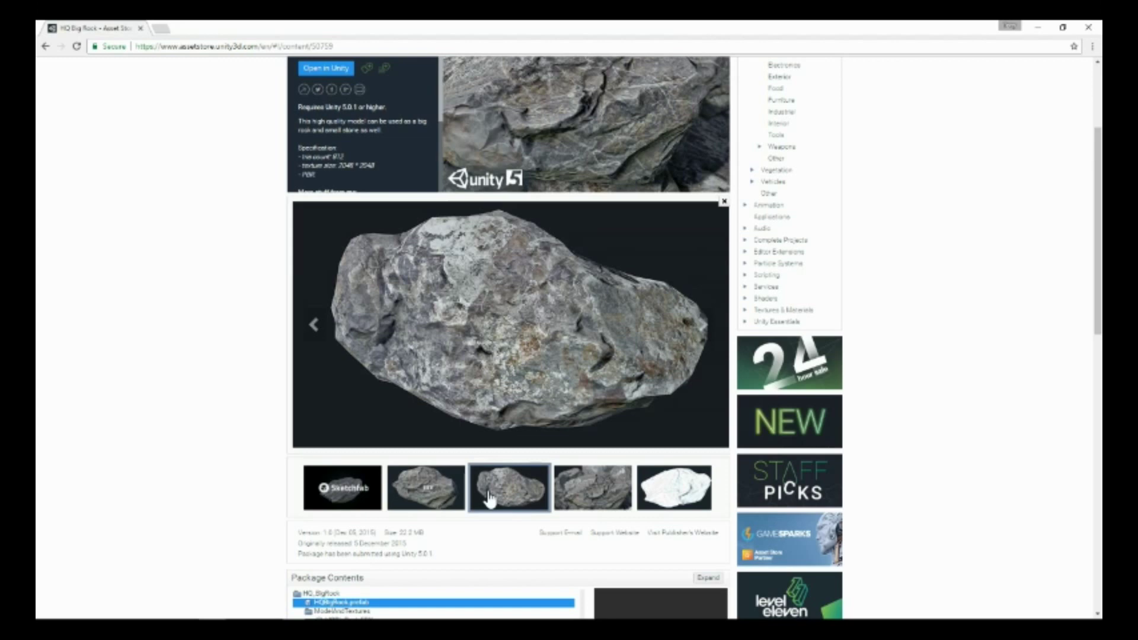
left_click(587, 496)
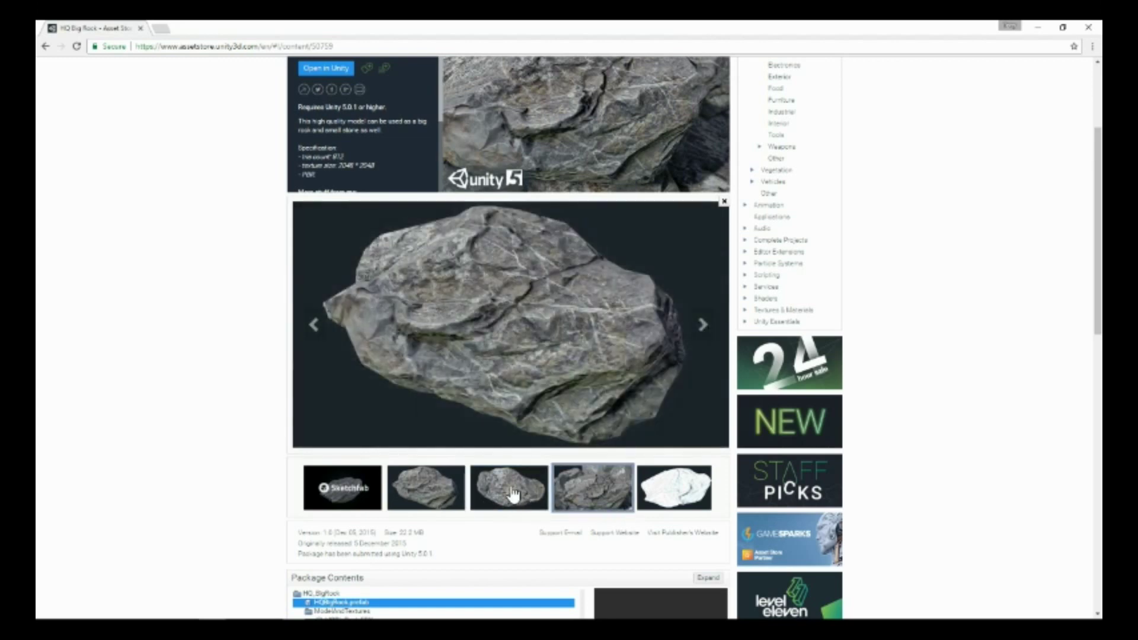
left_click(509, 494)
left_click(457, 481)
scroll(484, 393, "up", 1)
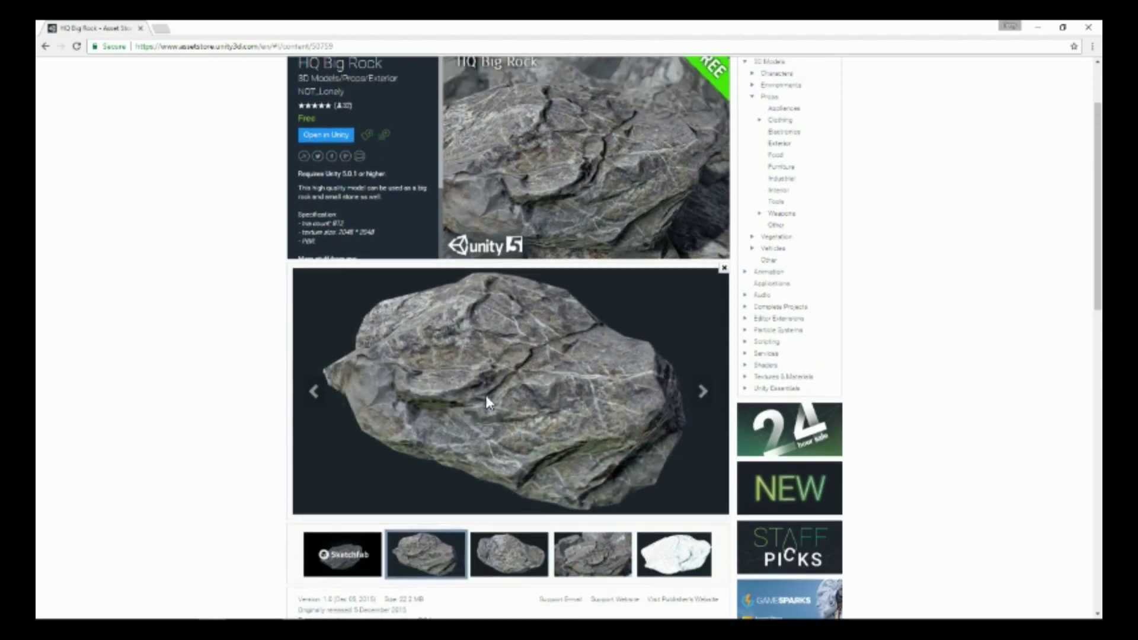
scroll(485, 392, "up", 1)
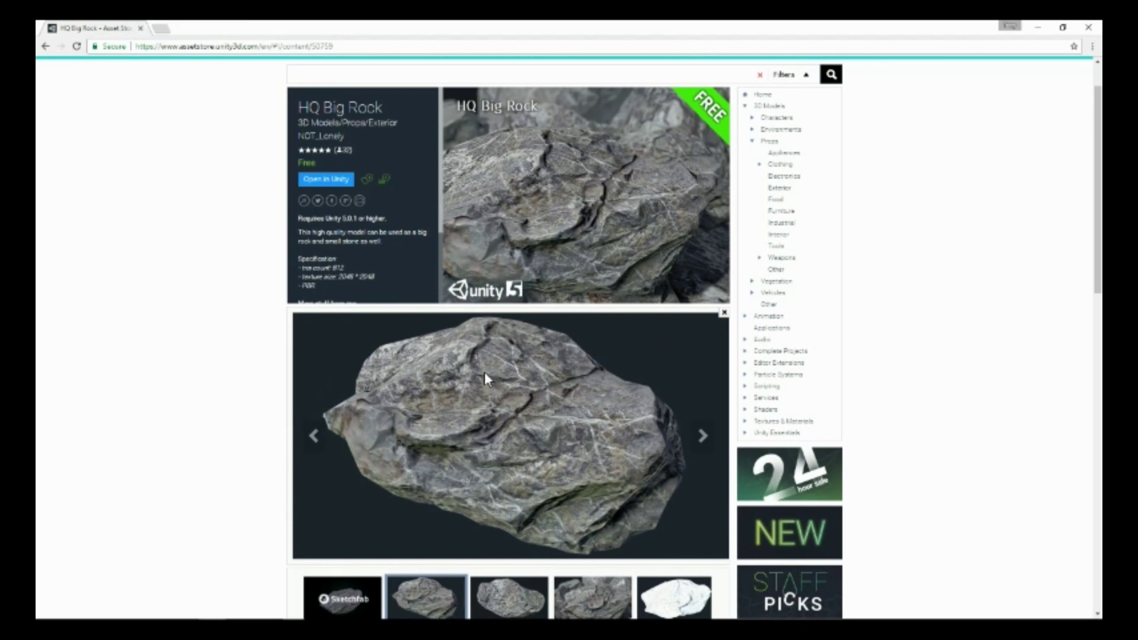
Place the HQBigRock prefab into the grassy scene and frame it in the view.
key("alt+Tab")
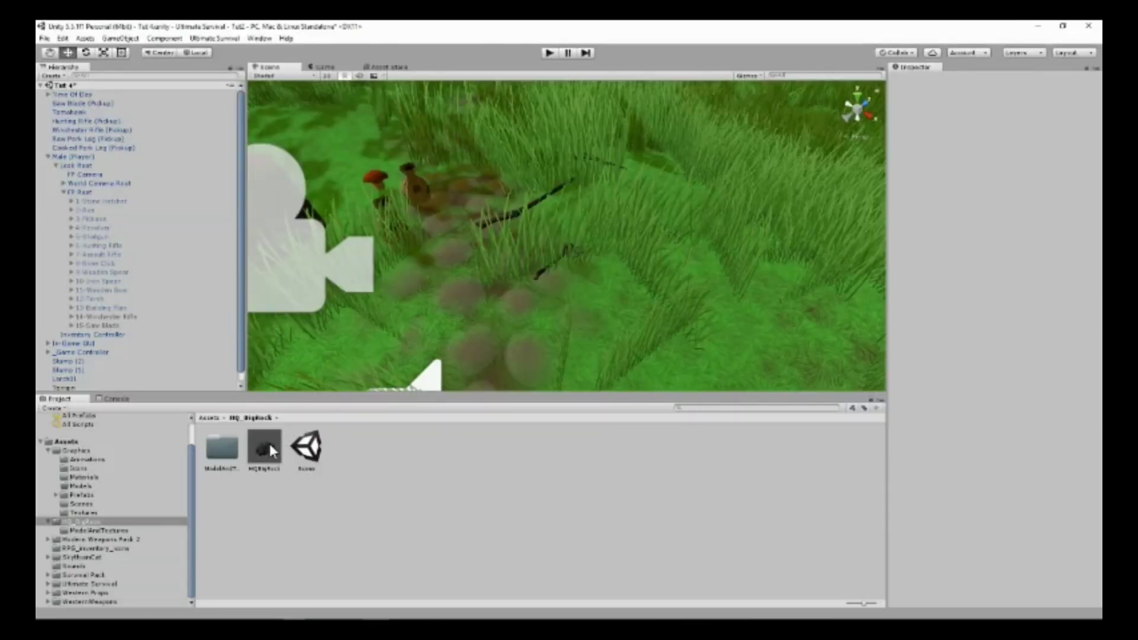
left_click_drag(265, 447, 631, 302)
left_click(518, 314)
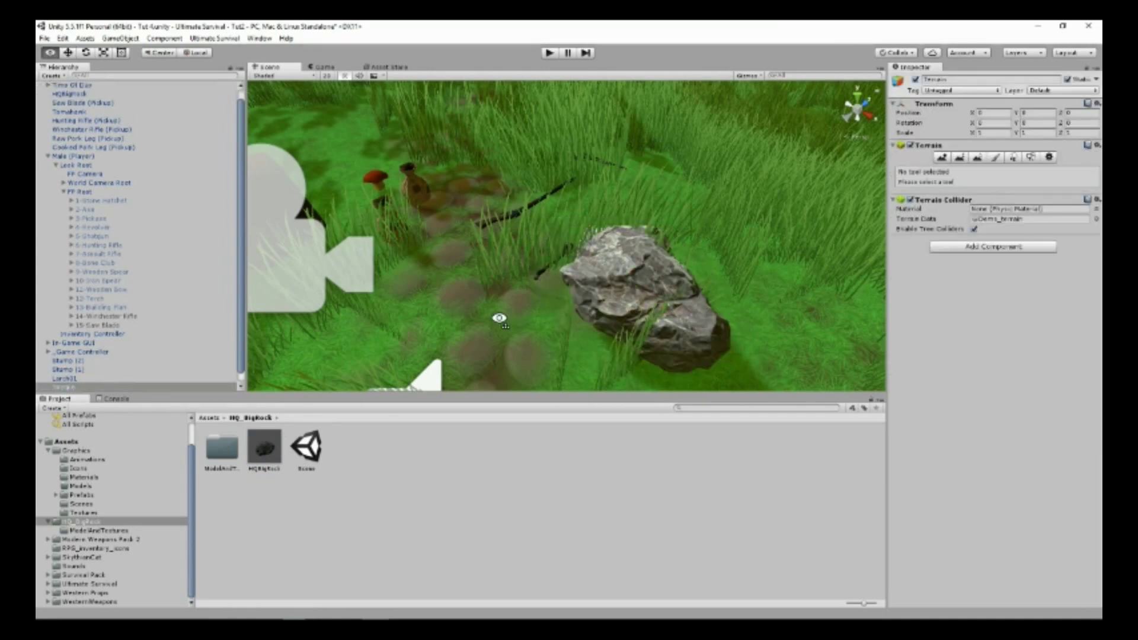
scroll(507, 312, "up", 3)
scroll(463, 311, "up", 3)
scroll(427, 307, "up", 2)
middle_click_drag(418, 302, 771, 263)
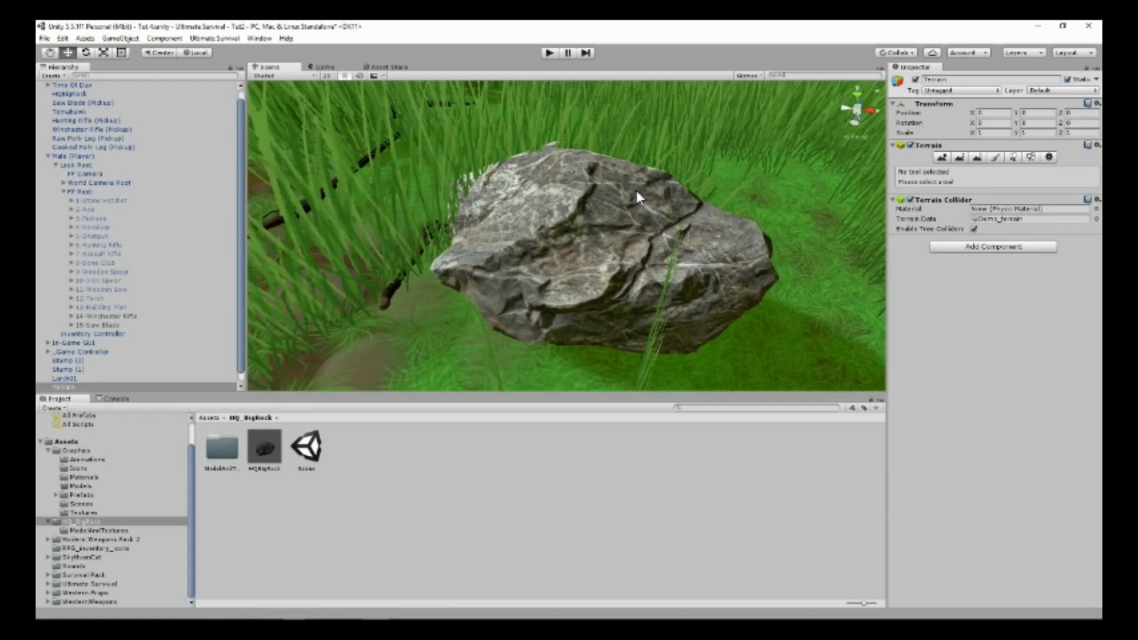
left_click(649, 226)
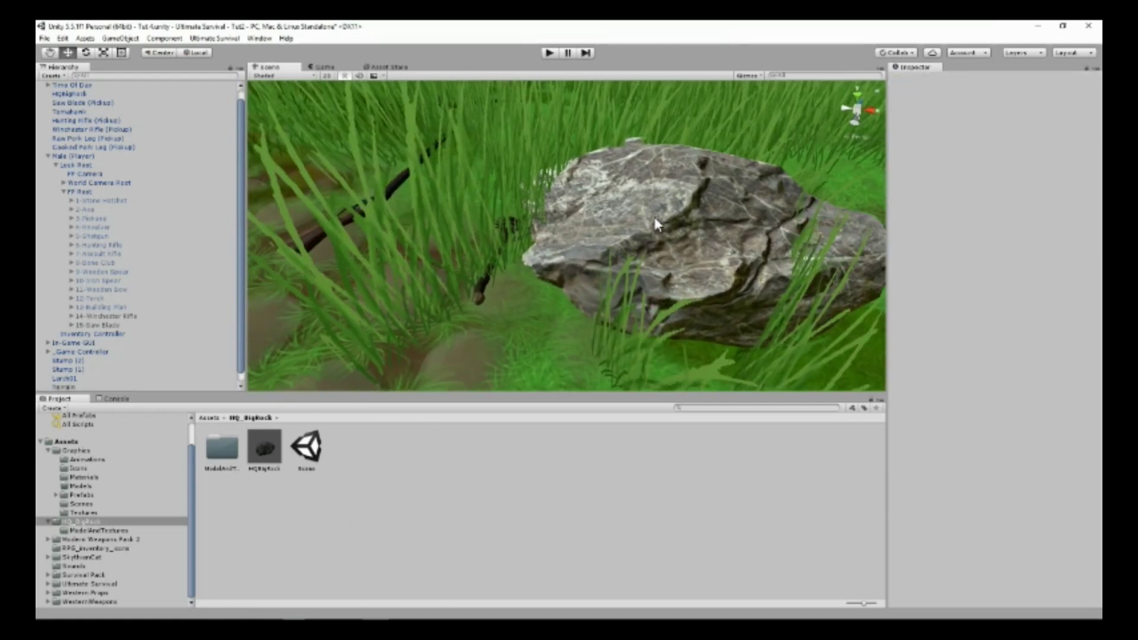
right_click_drag(645, 215, 626, 168)
scroll(626, 168, "down", 2)
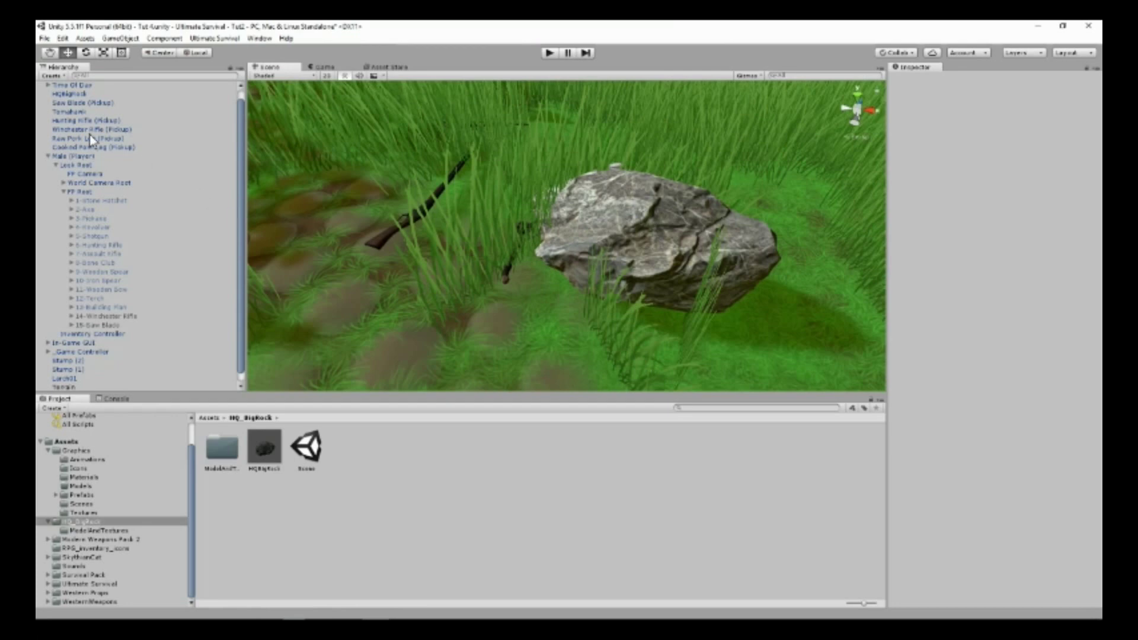
Lower HQBigRock onto the terrain with the move gizmo and check its placement.
left_click(69, 93)
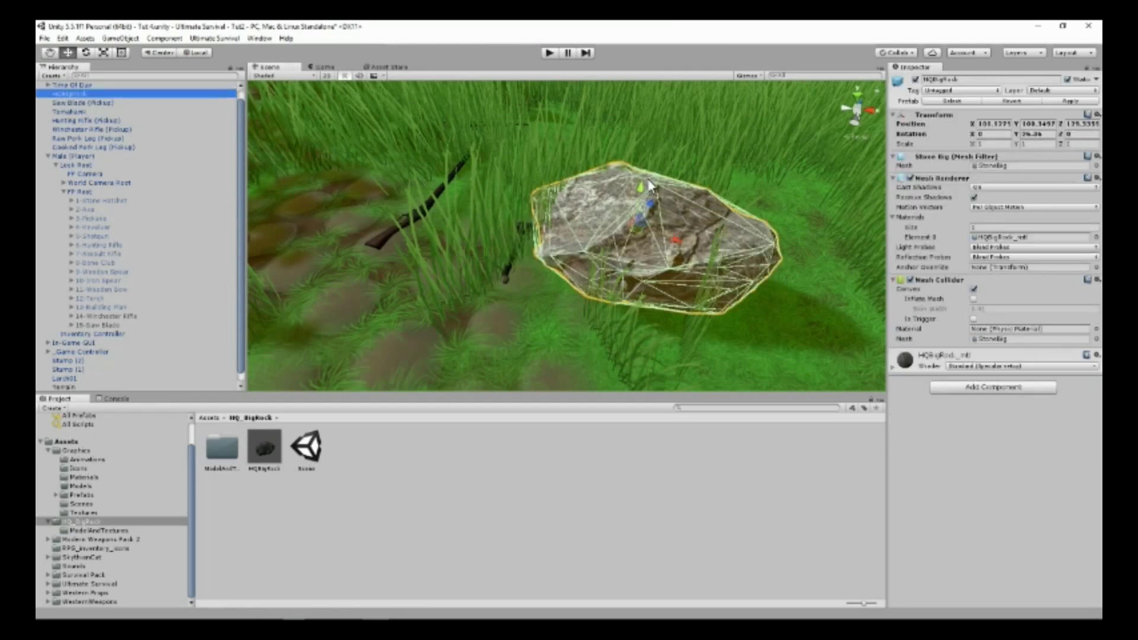
mouse_move(648, 185)
left_mouse_down()
mouse_move(639, 219)
mouse_move(636, 209)
left_mouse_up()
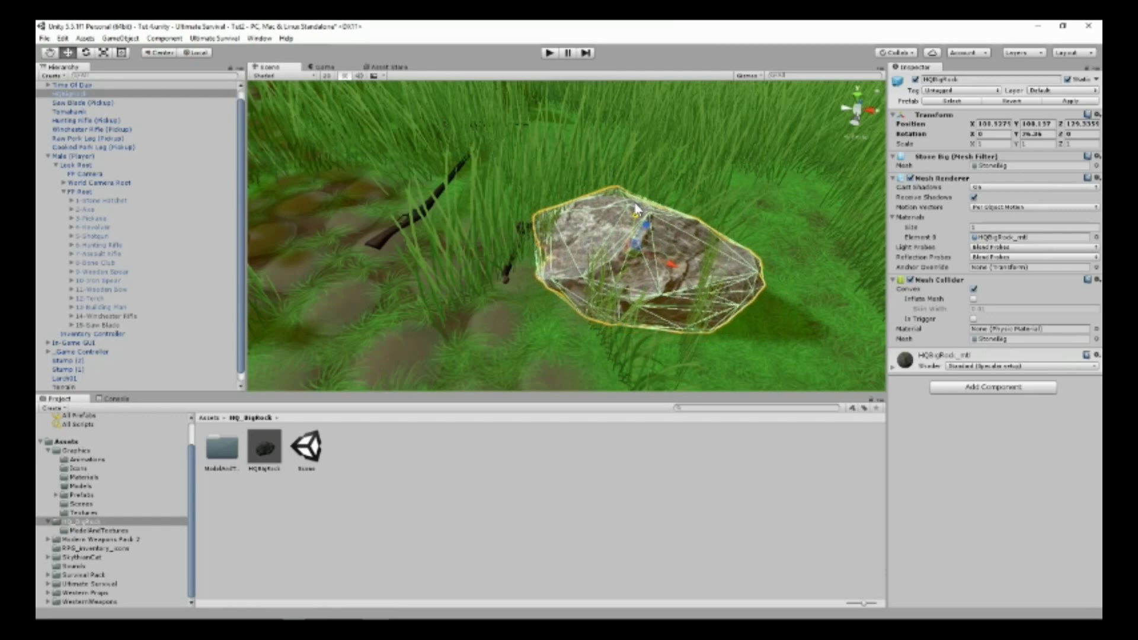
mouse_move(636, 208)
left_mouse_down()
mouse_move(713, 268)
mouse_move(800, 302)
left_mouse_up()
mouse_move(729, 293)
right_mouse_down()
mouse_move(814, 318)
mouse_move(800, 312)
right_mouse_up()
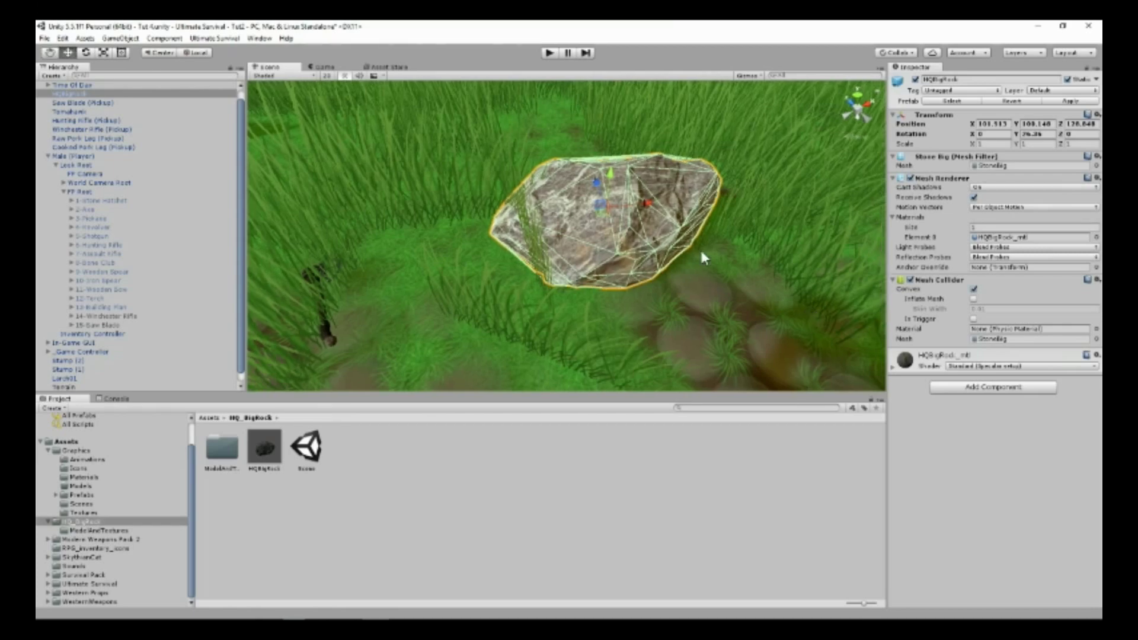
left_click(706, 300)
right_click_drag(706, 299, 577, 156)
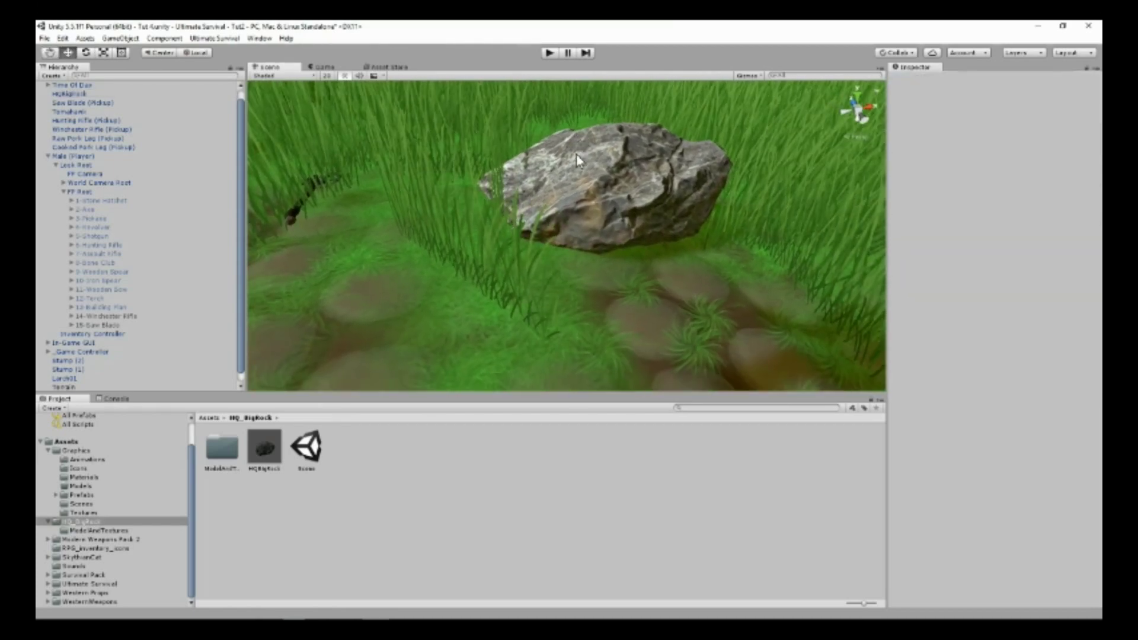
scroll(589, 233, "up", 4)
middle_click_drag(591, 234, 525, 224)
scroll(552, 229, "down", 2)
scroll(558, 218, "down", 1)
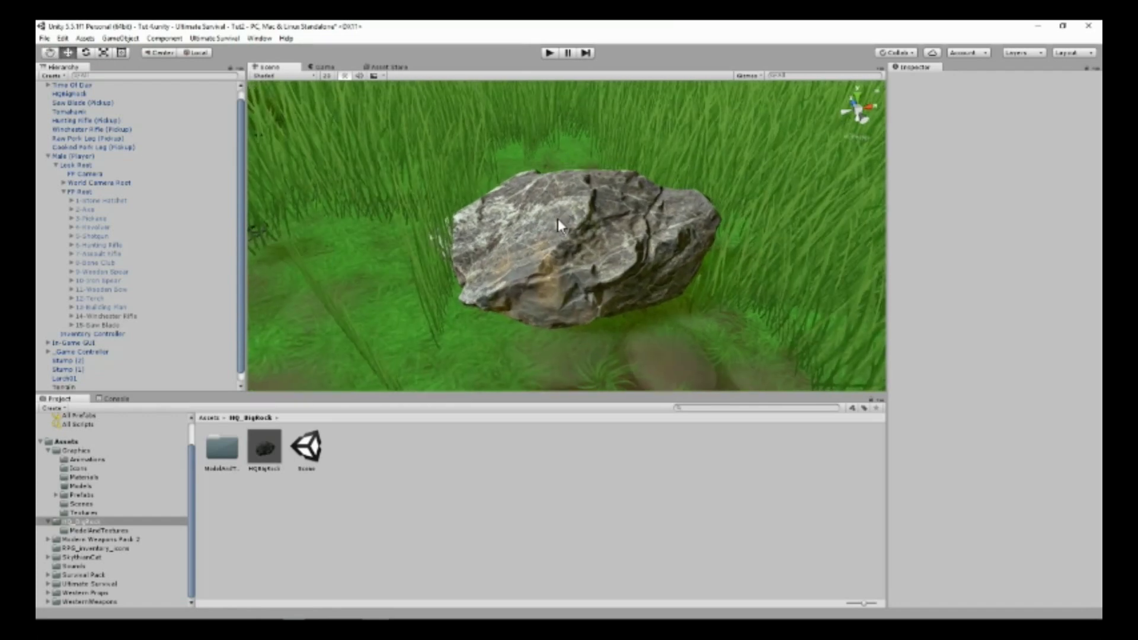
left_click(571, 271)
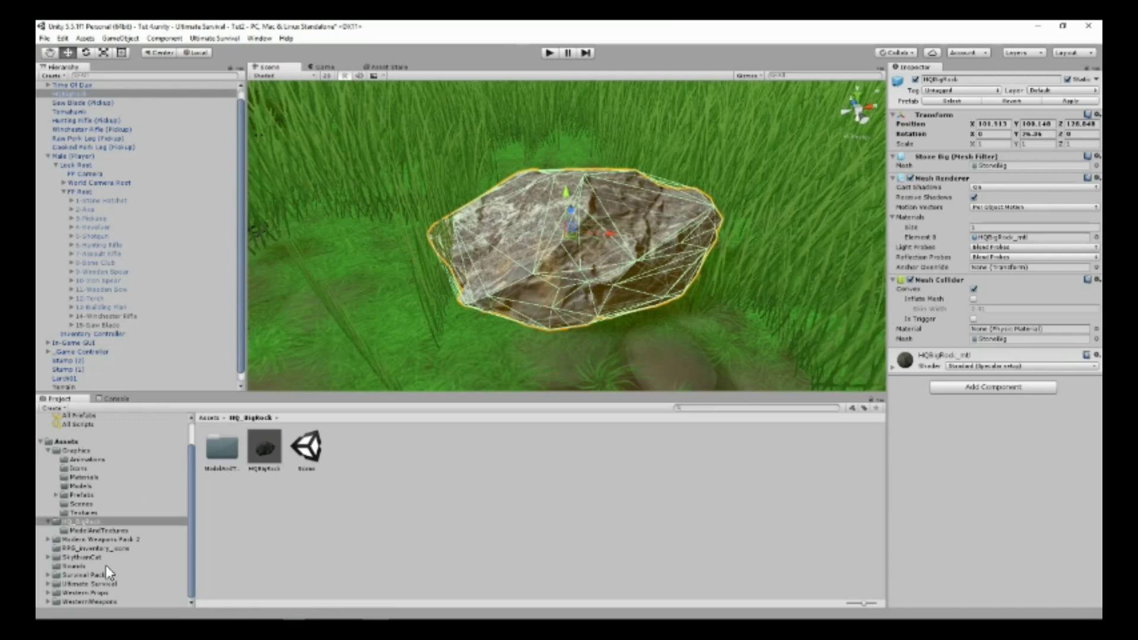
Collapse Survival Pack and browse to Ultimate Survival > Prefabs > Objects in the Project tree.
left_click(51, 584)
scroll(80, 552, "down", 5)
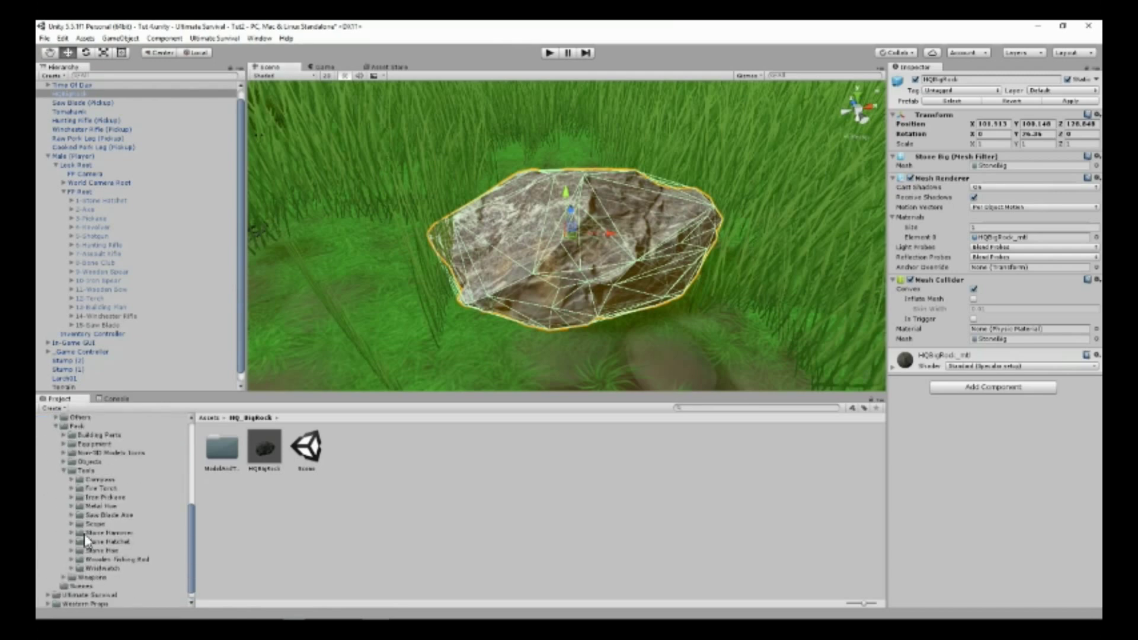
scroll(74, 472, "up", 3)
scroll(74, 472, "up", 3)
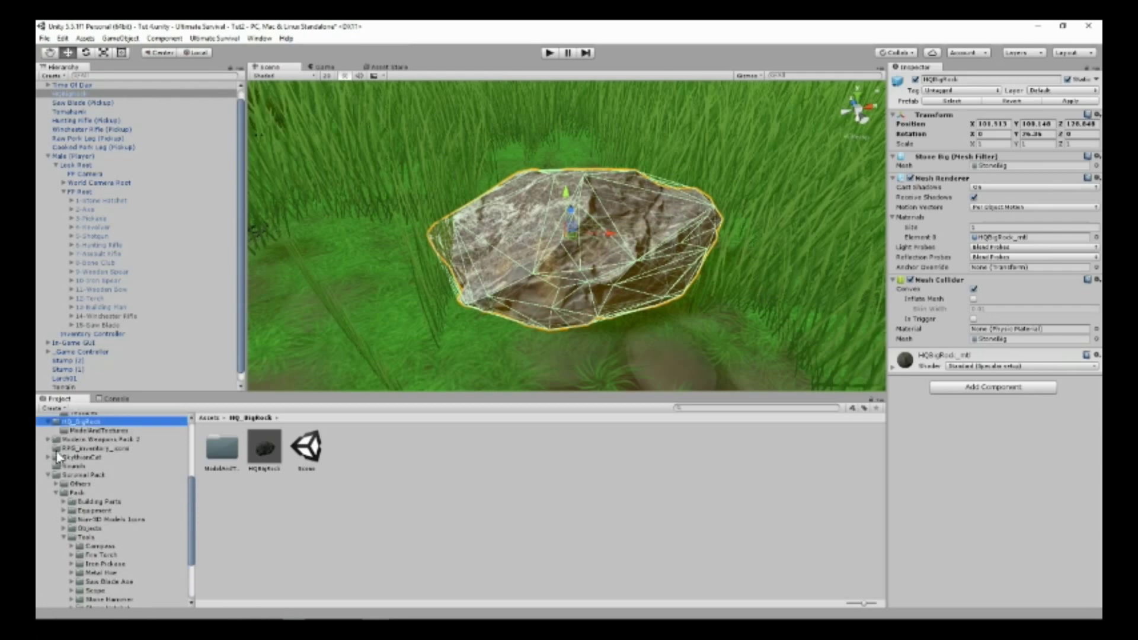
left_click(50, 475)
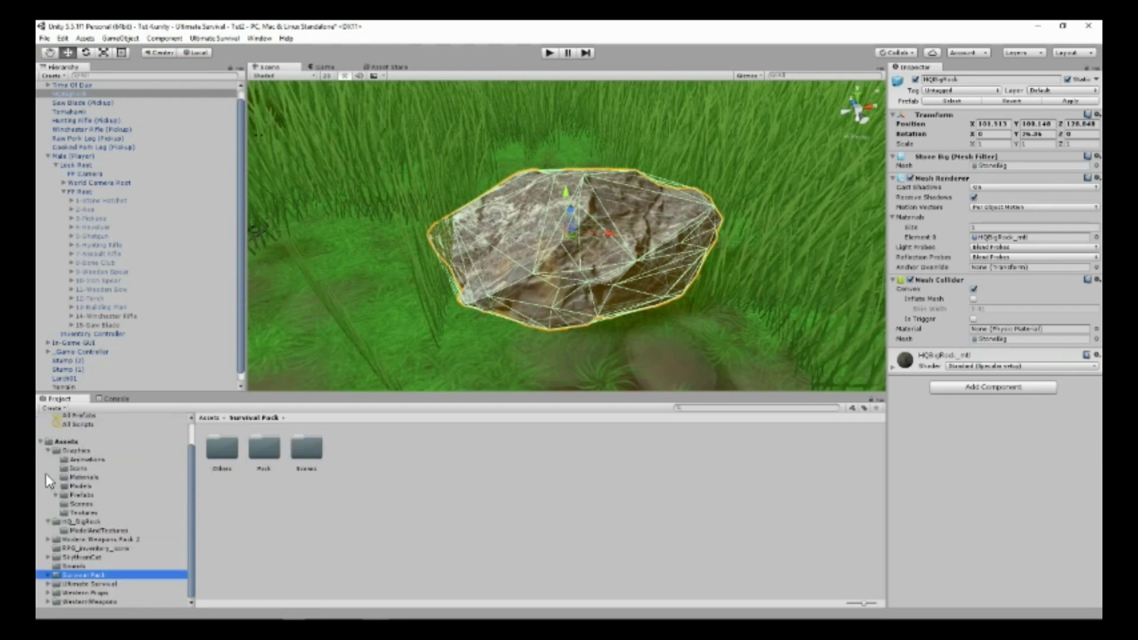
left_click(84, 576)
left_click(85, 586)
scroll(50, 582, "down", 3)
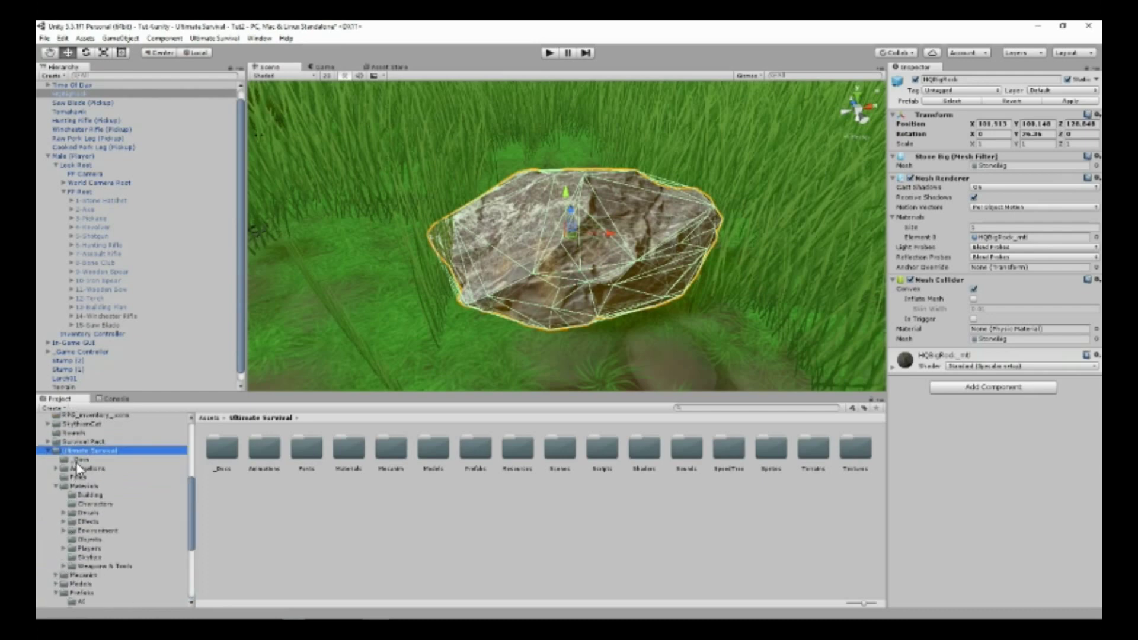
left_click(56, 486)
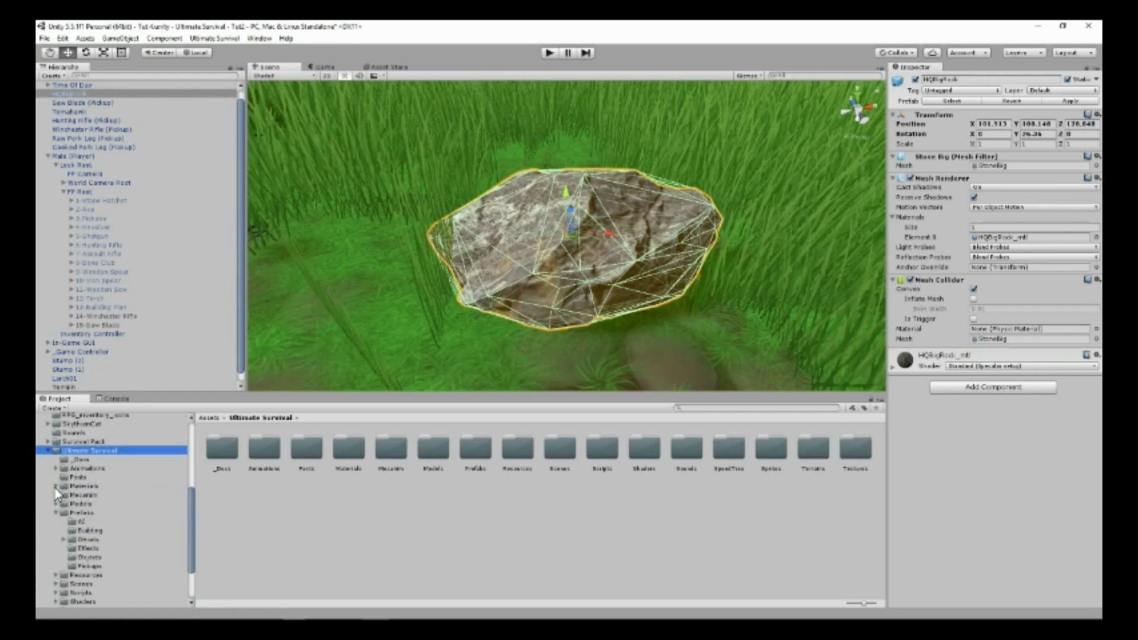
left_click(88, 557)
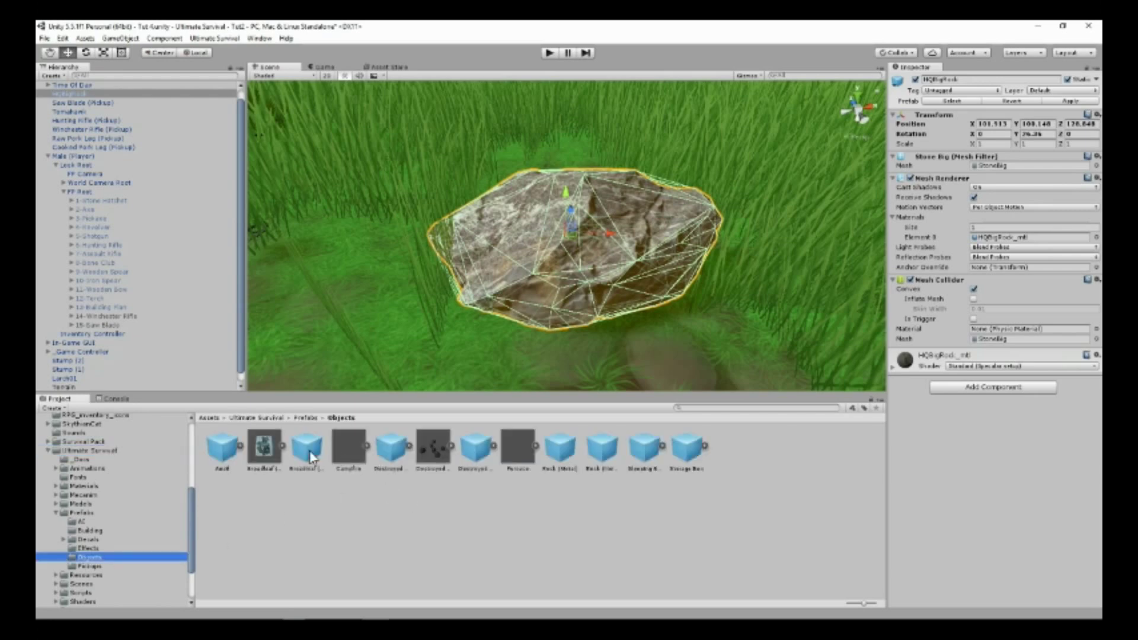
Select the Rock (Metal) prefab to show its Mineable Object loot in the Inspector.
left_click(561, 451)
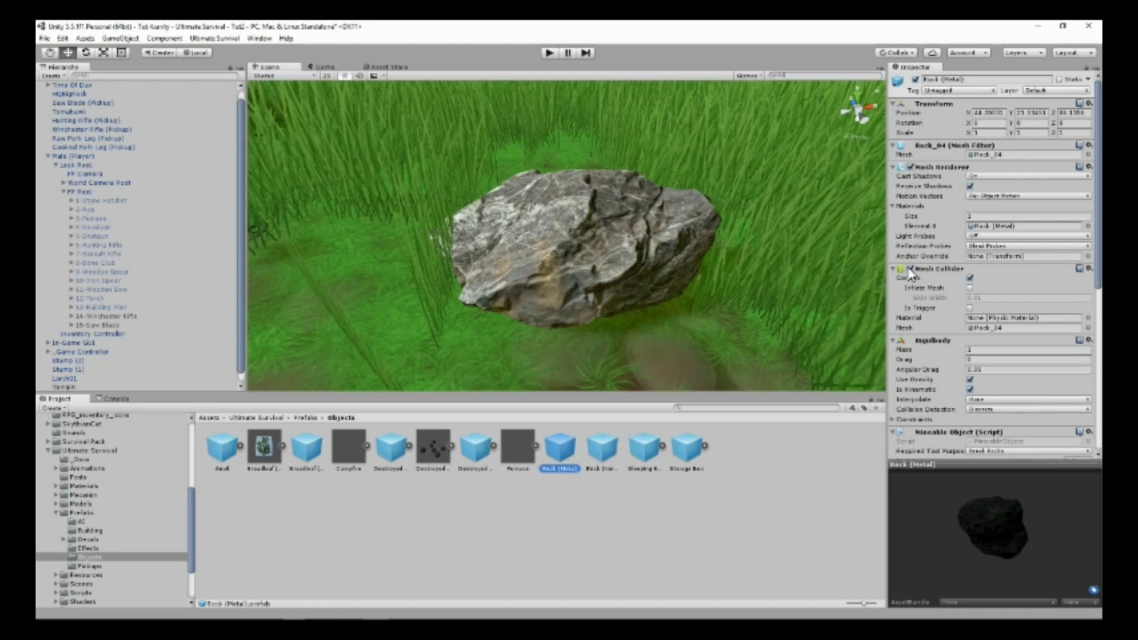
scroll(910, 274, "down", 2)
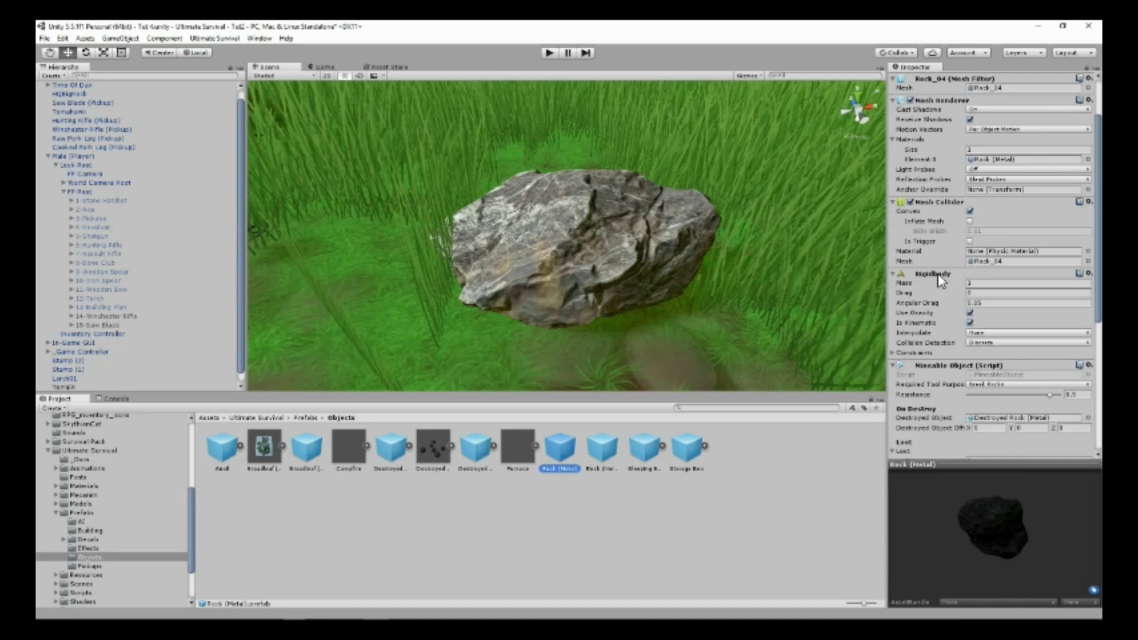
scroll(939, 280, "down", 3)
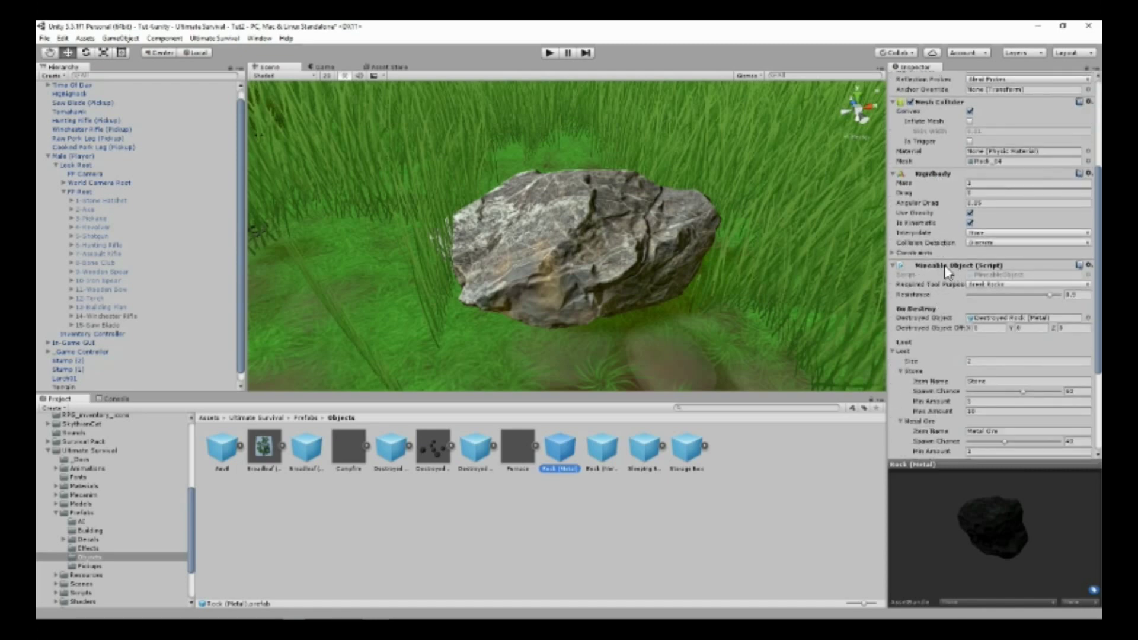
scroll(948, 273, "down", 2)
scroll(948, 272, "down", 2)
scroll(960, 294, "down", 1)
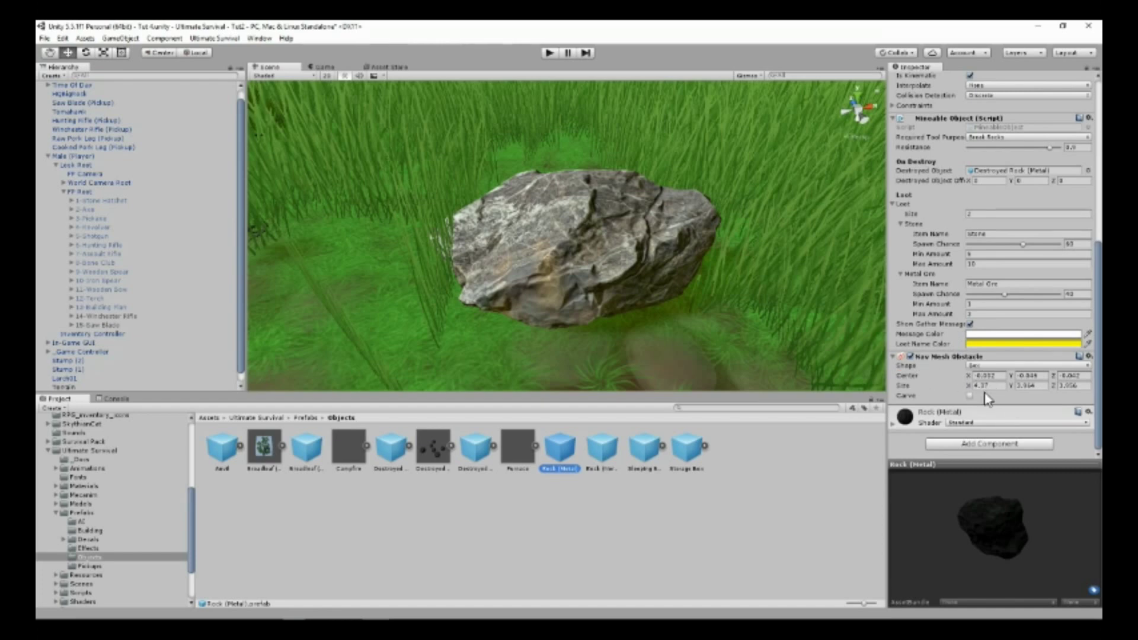
scroll(972, 372, "up", 2)
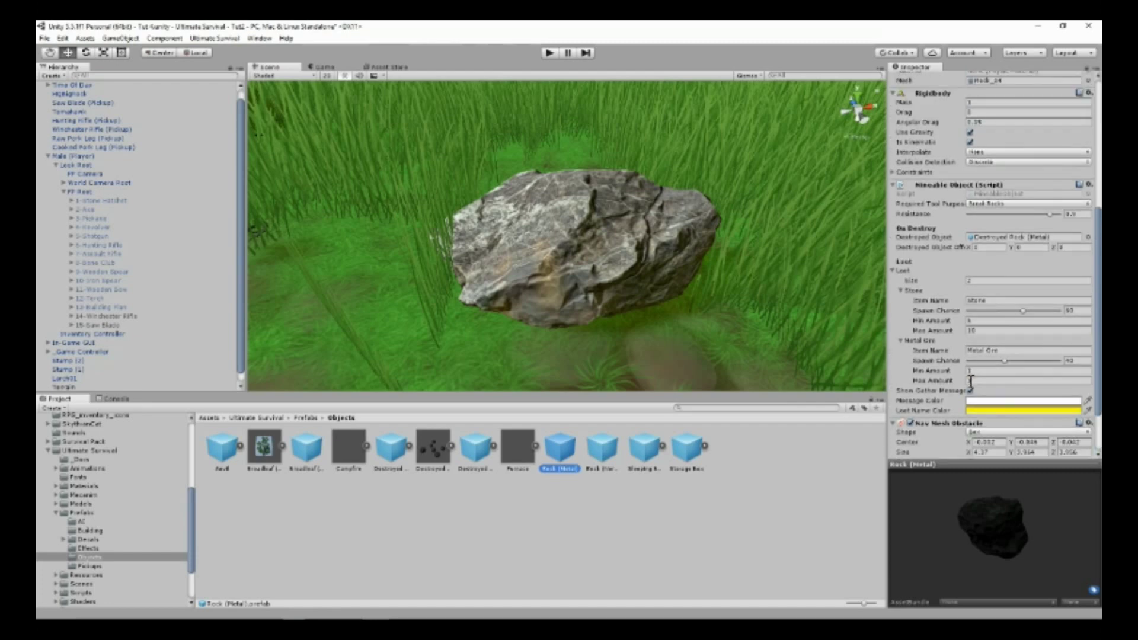
scroll(972, 383, "down", 2)
scroll(972, 383, "up", 2)
scroll(949, 329, "up", 1)
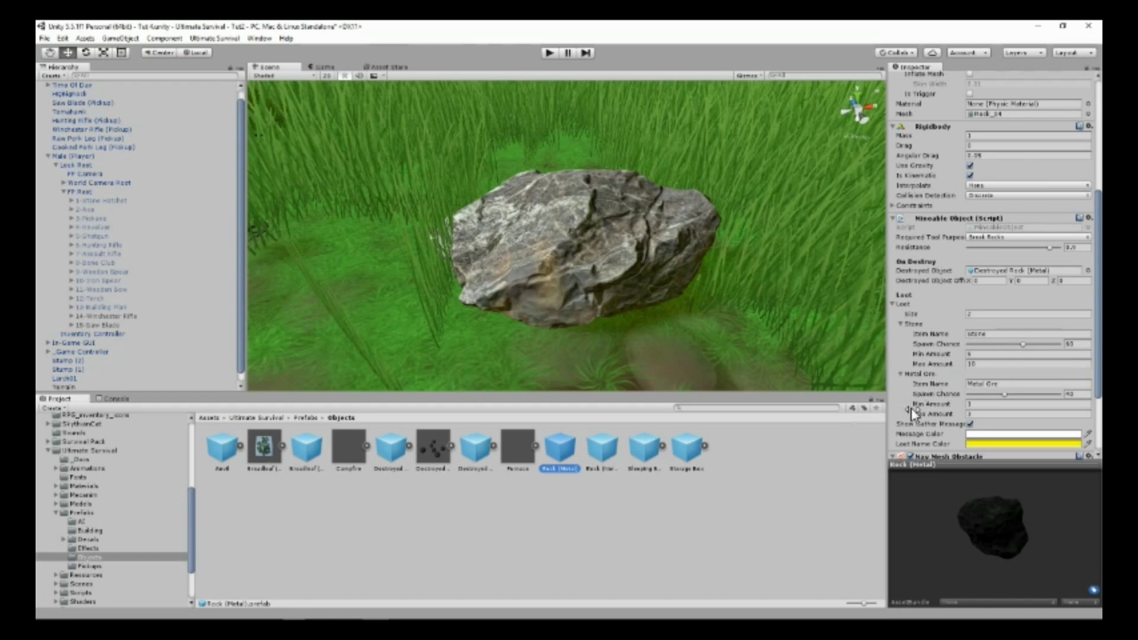
left_click(1091, 219)
left_click(1023, 285)
scroll(965, 293, "down", 1)
scroll(960, 200, "down", 1)
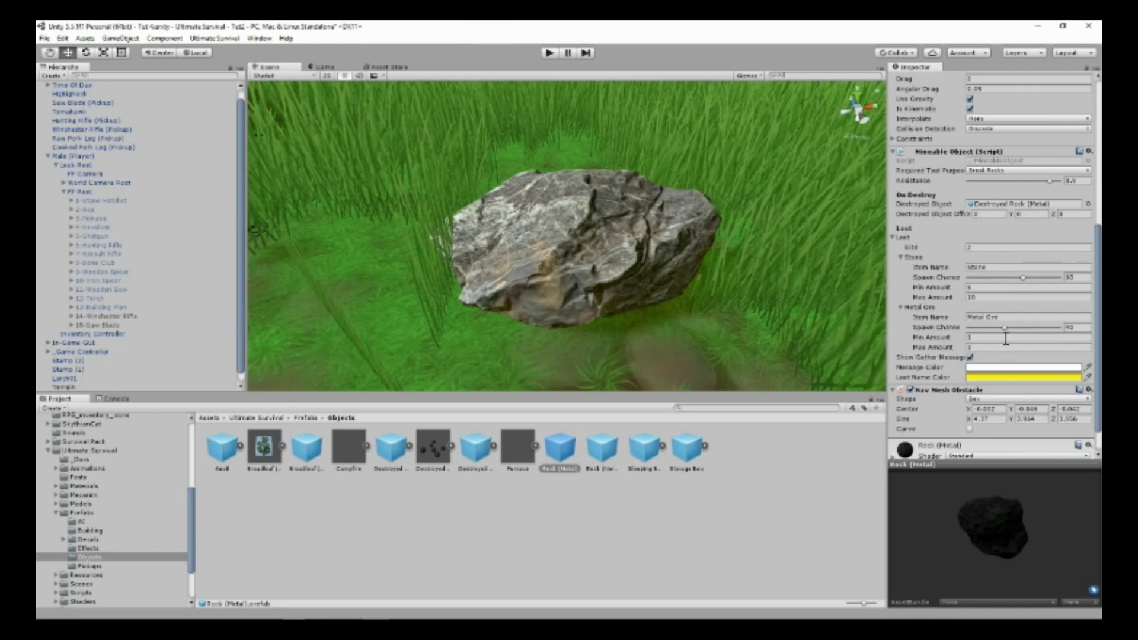
scroll(1012, 365, "down", 2)
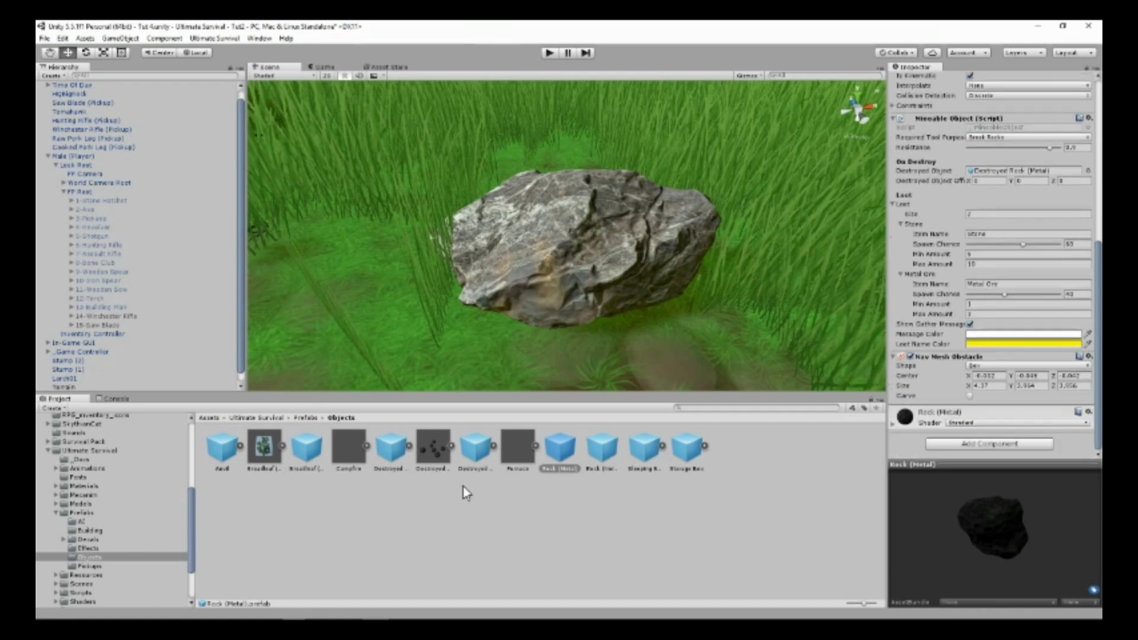
Copy Rock (Metal)'s Mineable Object component and paste it as new onto the HQBigRock prefab.
left_click(1092, 119)
left_click(1023, 185)
scroll(75, 461, "up", 3)
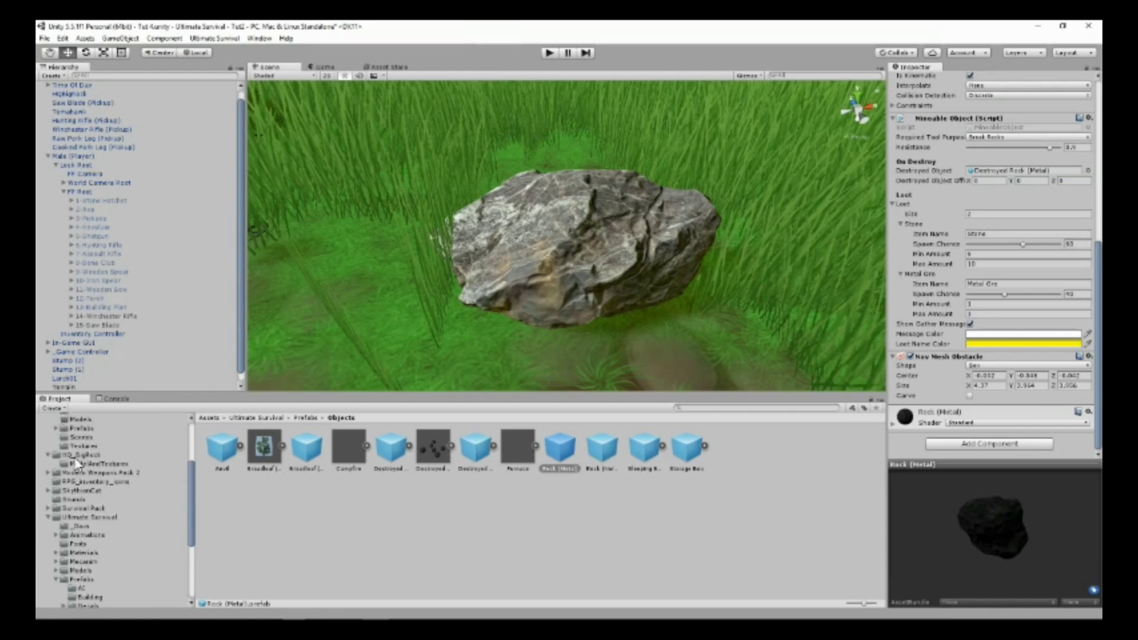
left_click(74, 455)
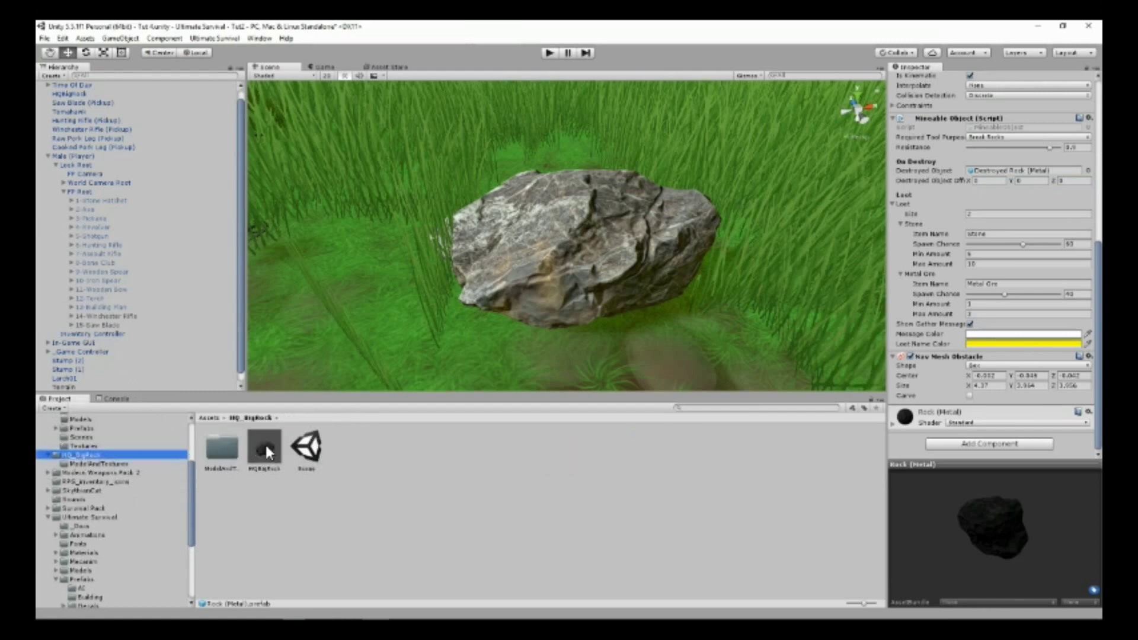
left_click(265, 445)
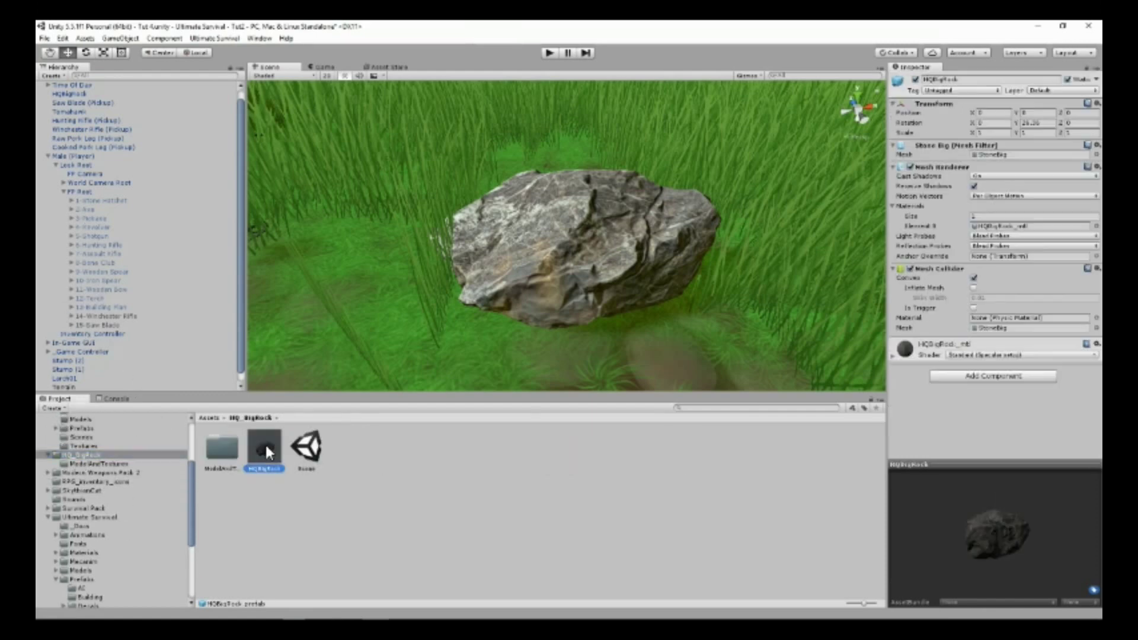
left_click(1095, 269)
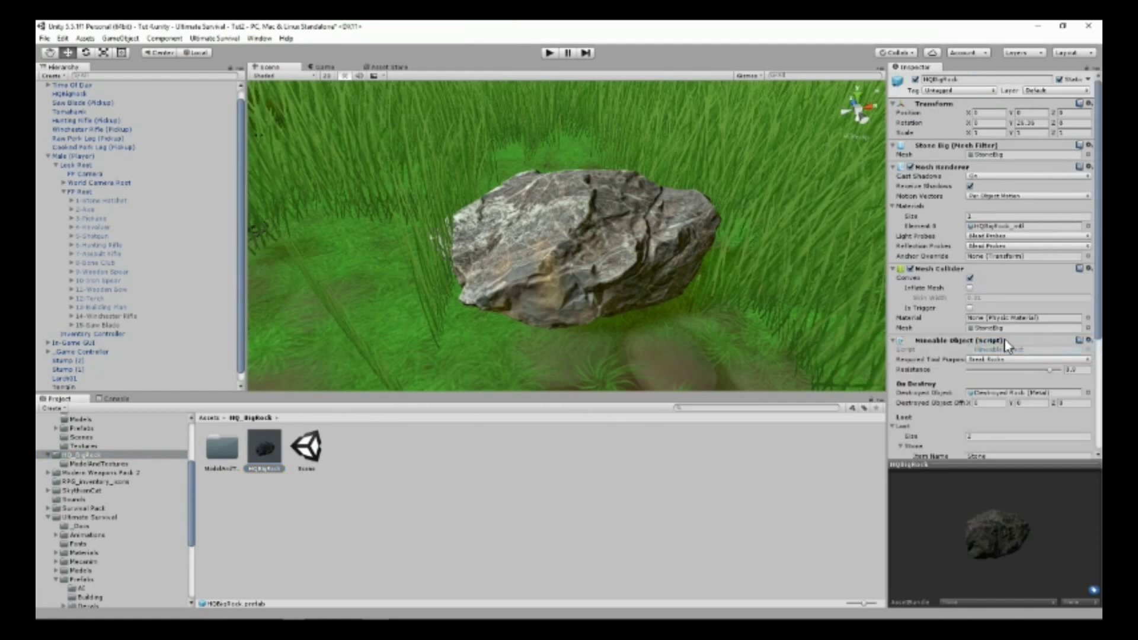
scroll(1007, 346, "down", 3)
scroll(988, 320, "down", 3)
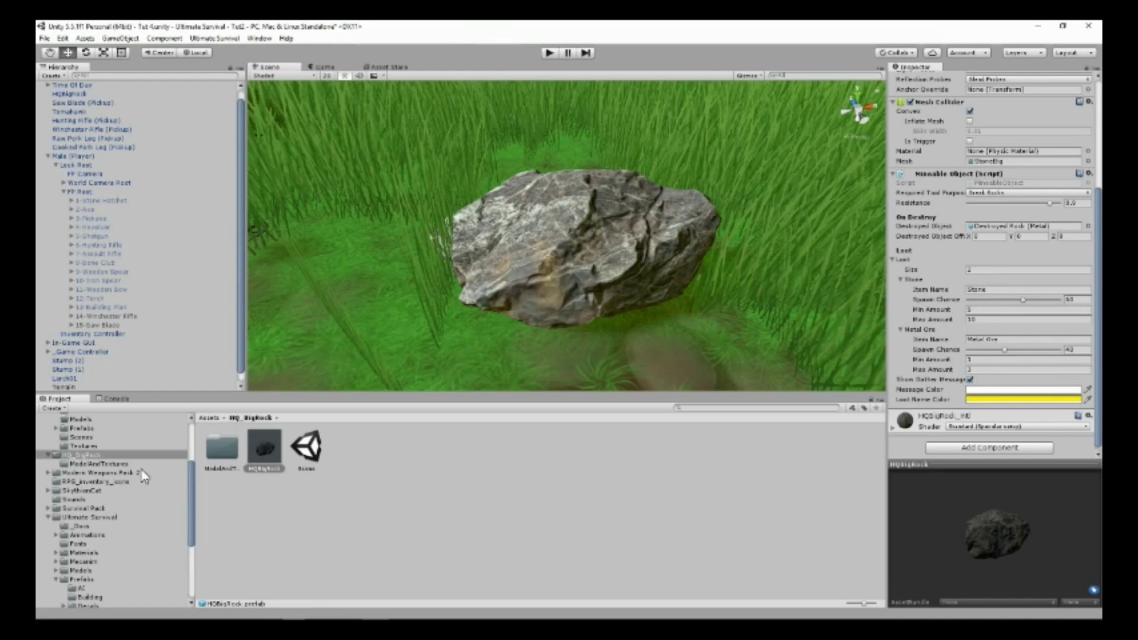
scroll(143, 476, "down", 3)
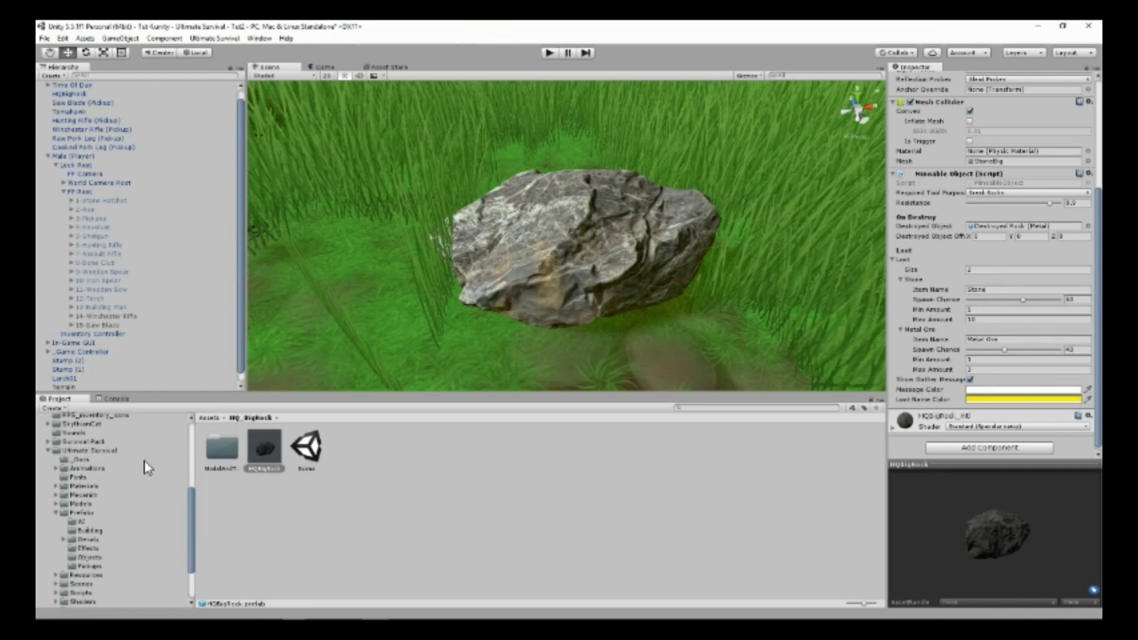
Select Rock (Metal) in Prefabs > Objects and copy its Nav Mesh Obstacle component.
left_click(90, 558)
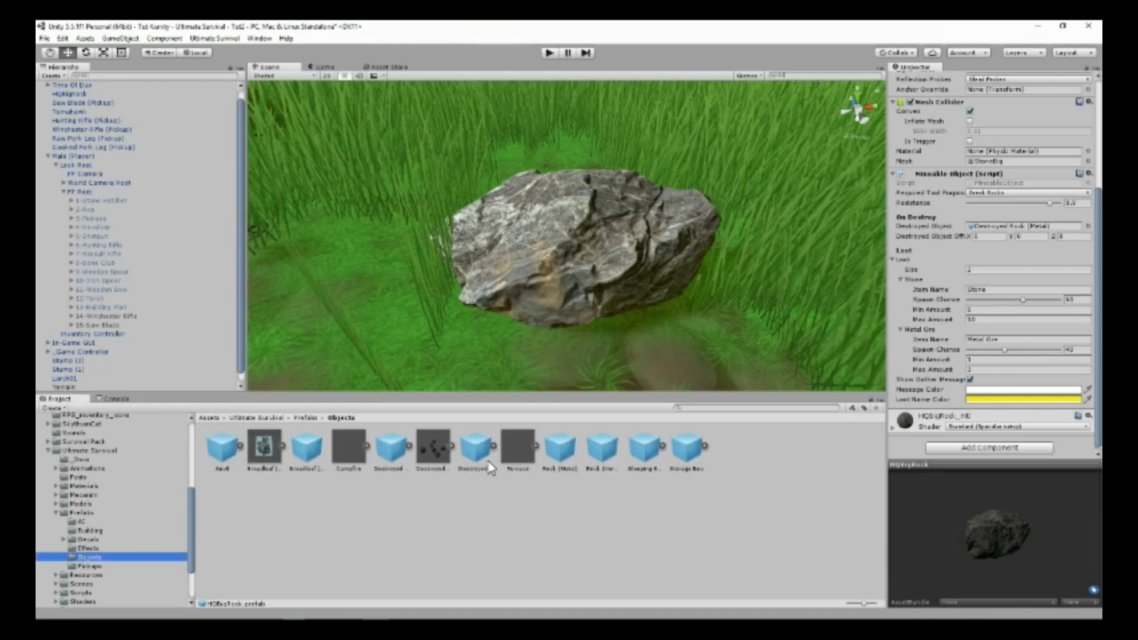
left_click(559, 450)
scroll(1009, 327, "down", 3)
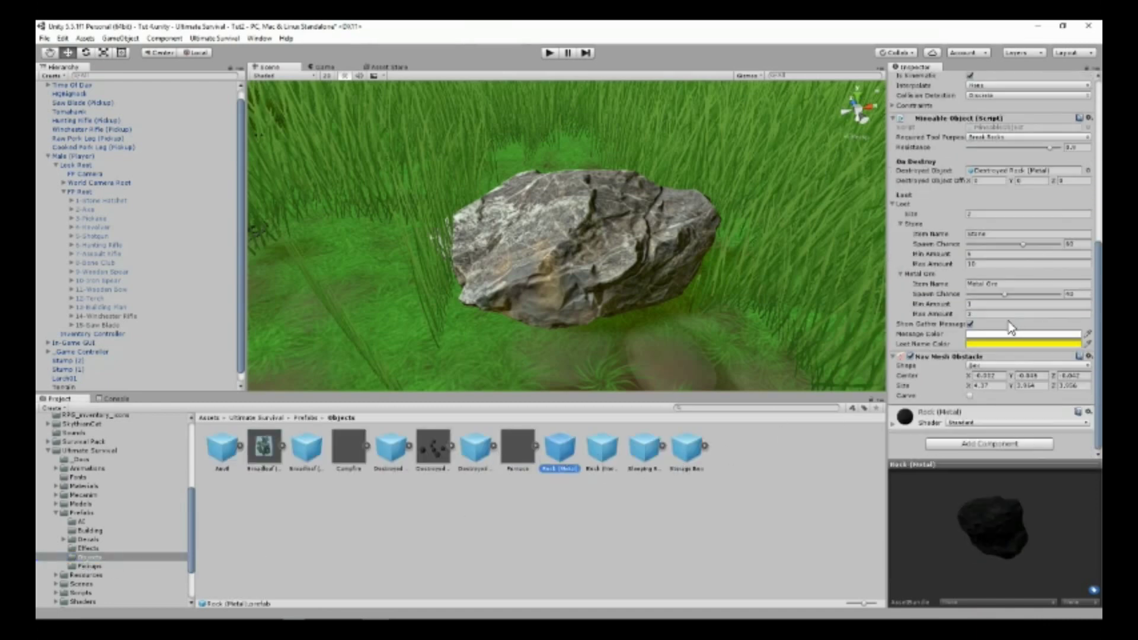
left_click(1089, 356)
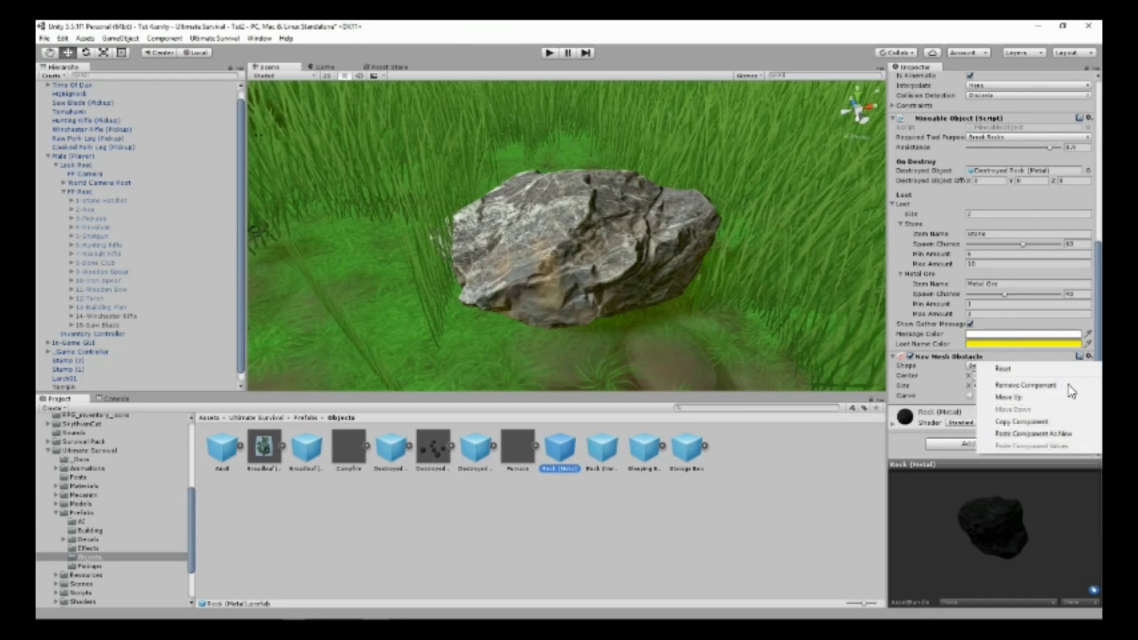
left_click(1022, 423)
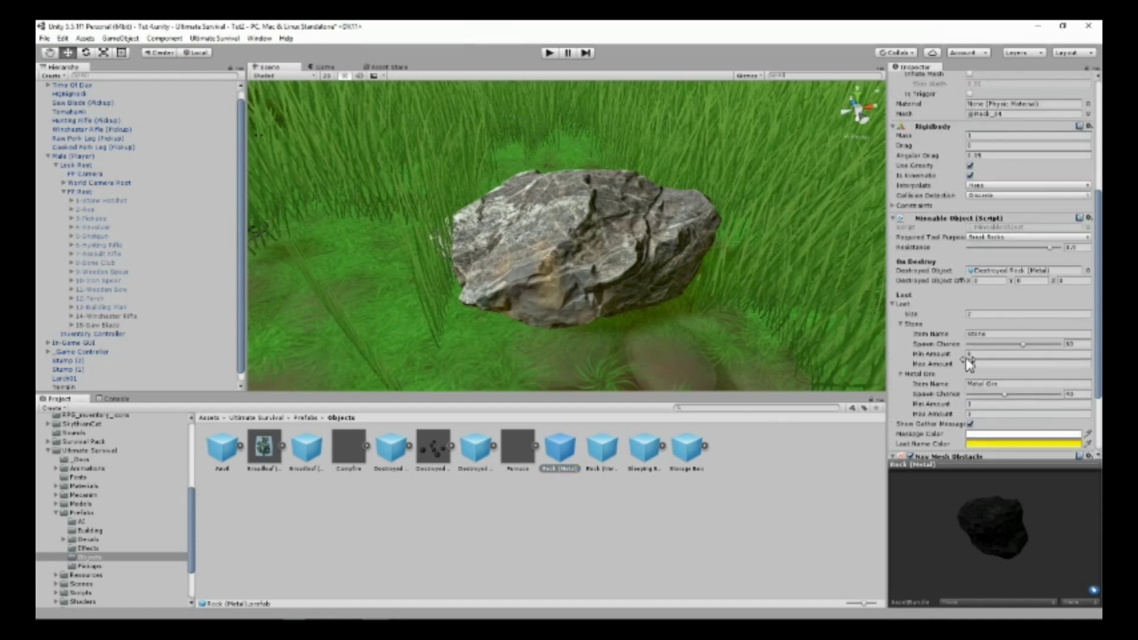
scroll(989, 356, "up", 6)
scroll(961, 311, "up", 6)
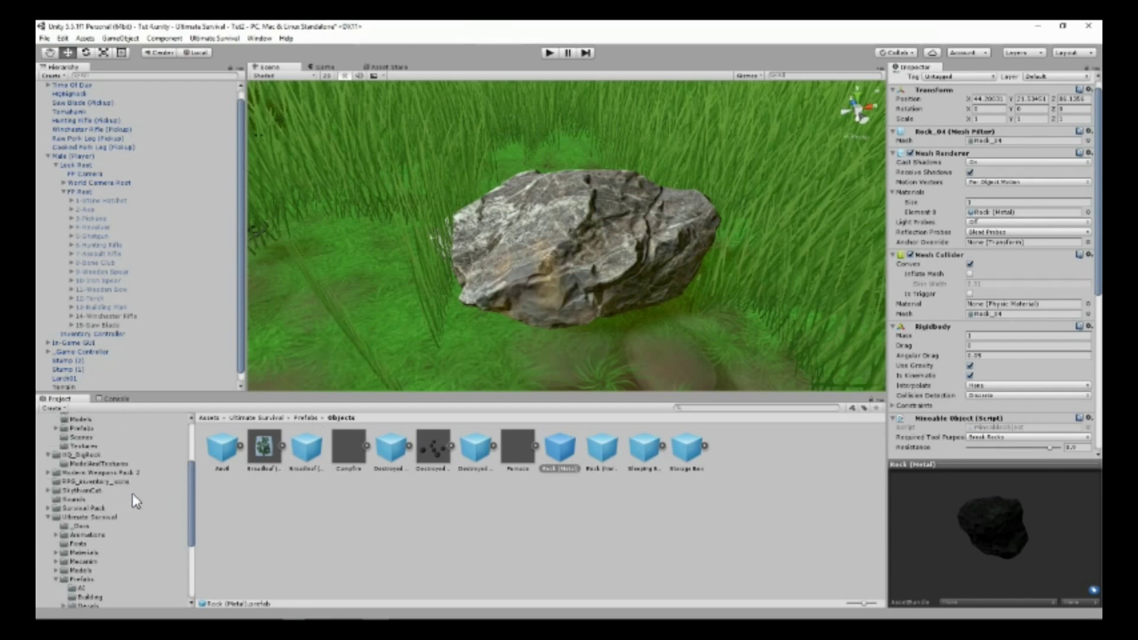
scroll(116, 498, "up", 5)
Give HQBigRock a kinematic Rigidbody and paste the copied Nav Mesh Obstacle as new.
left_click(69, 523)
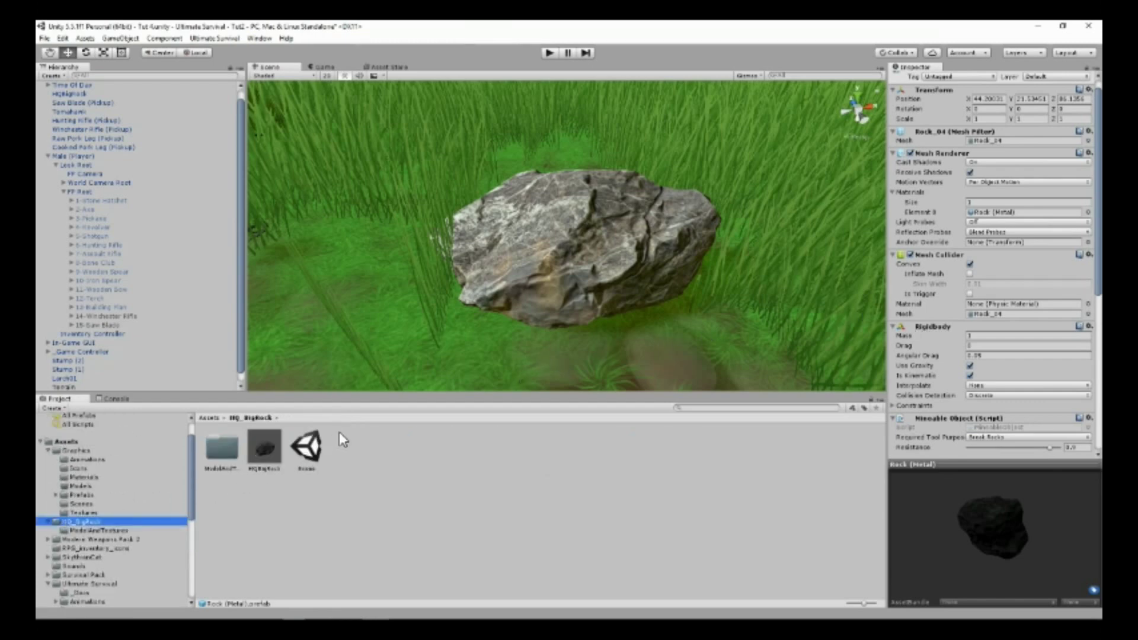
left_click(267, 449)
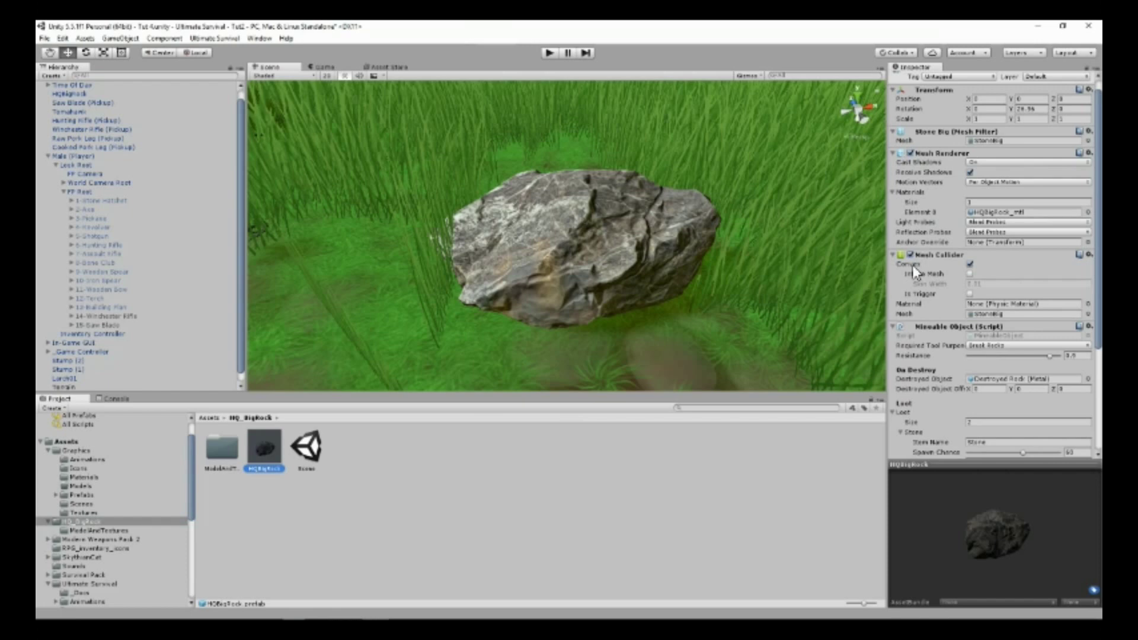
scroll(915, 276, "down", 3)
scroll(972, 292, "down", 3)
scroll(972, 292, "down", 3)
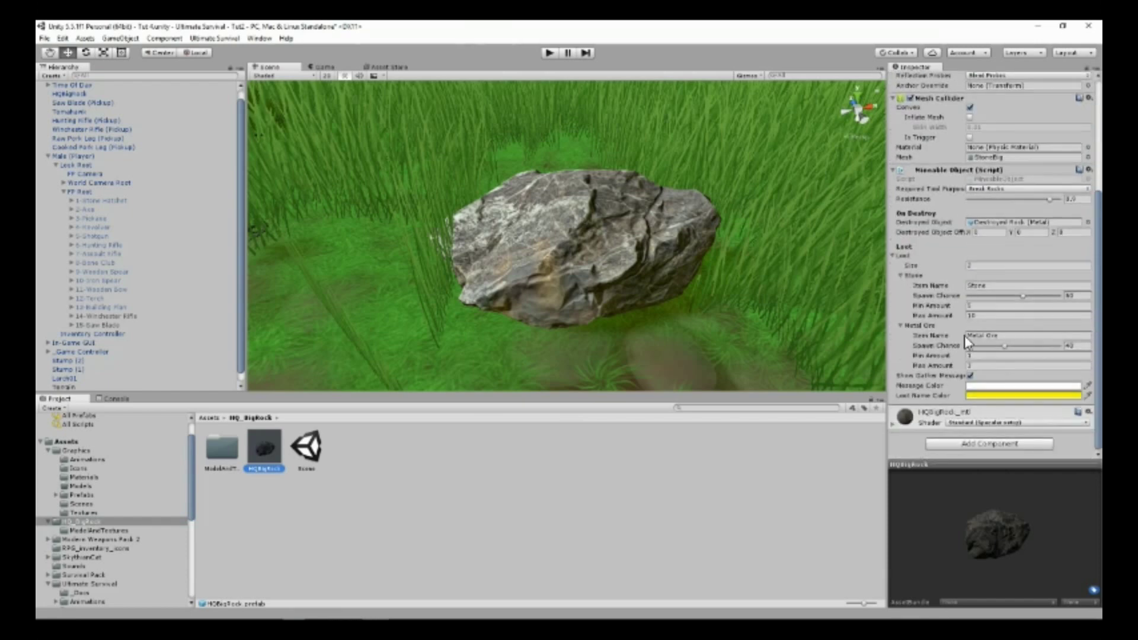
left_click(996, 447)
type("rigid")
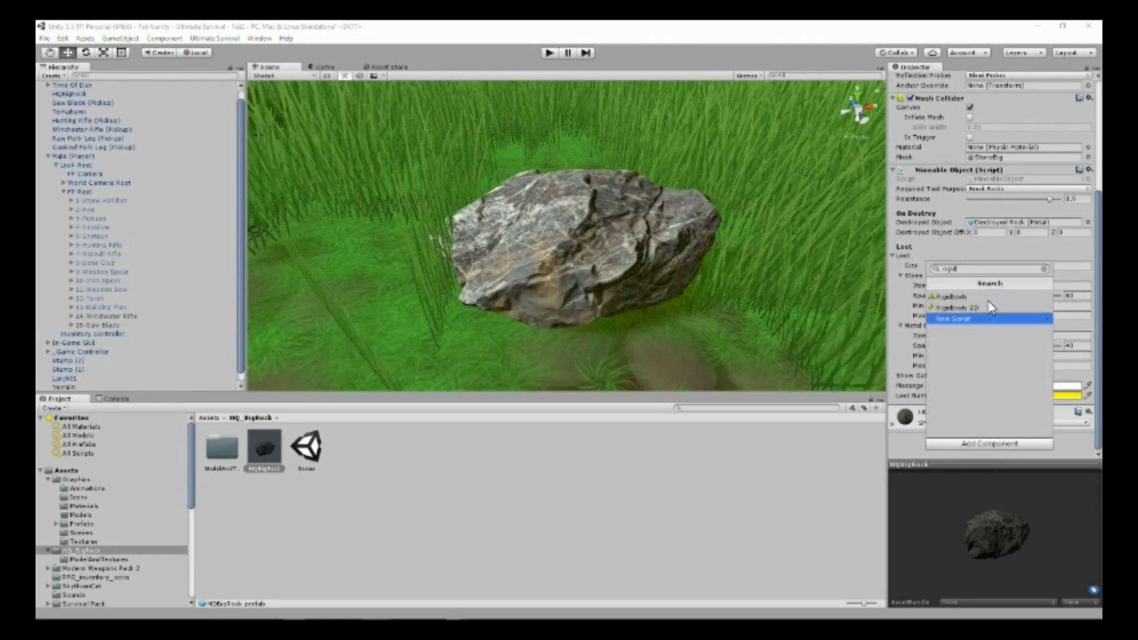
left_click(970, 296)
scroll(973, 393, "down", 3)
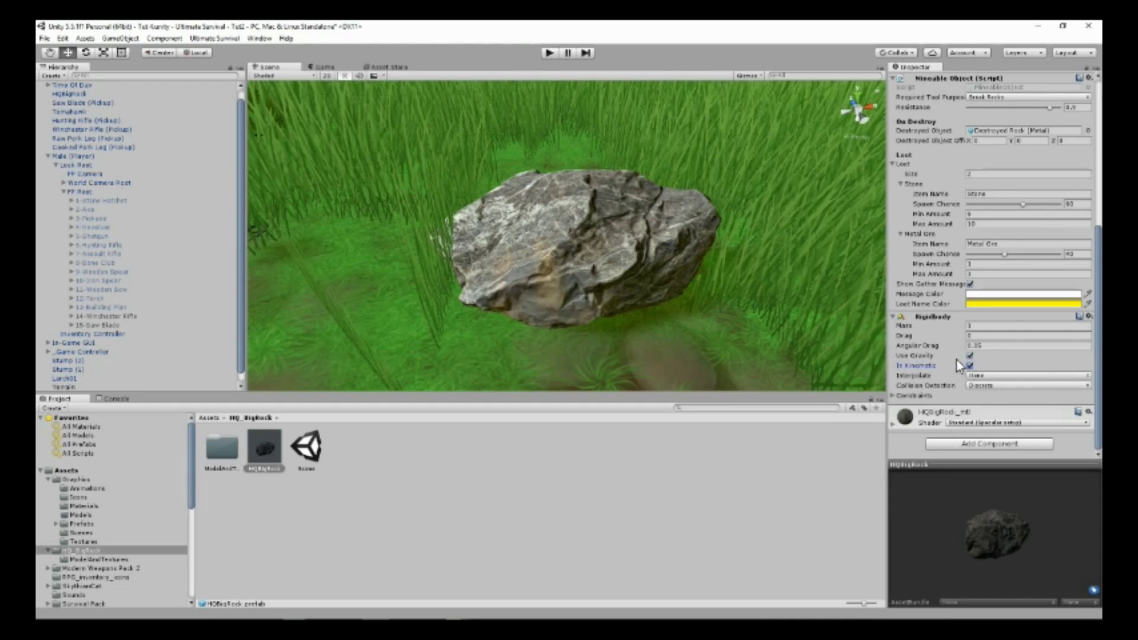
left_click(969, 366)
left_click(1089, 317)
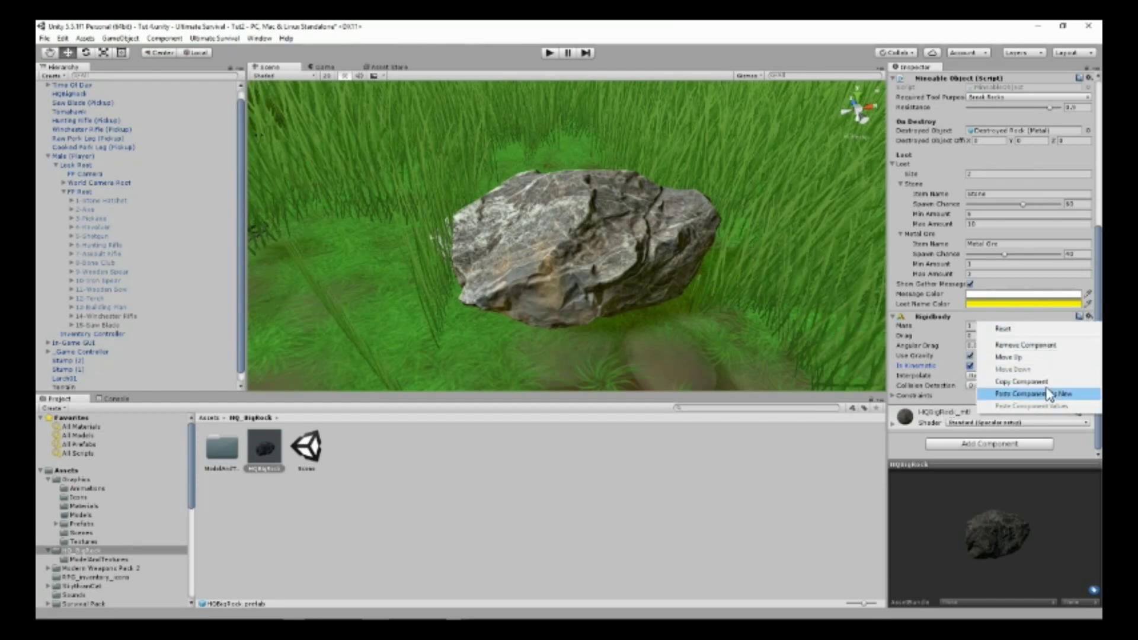
left_click(1050, 395)
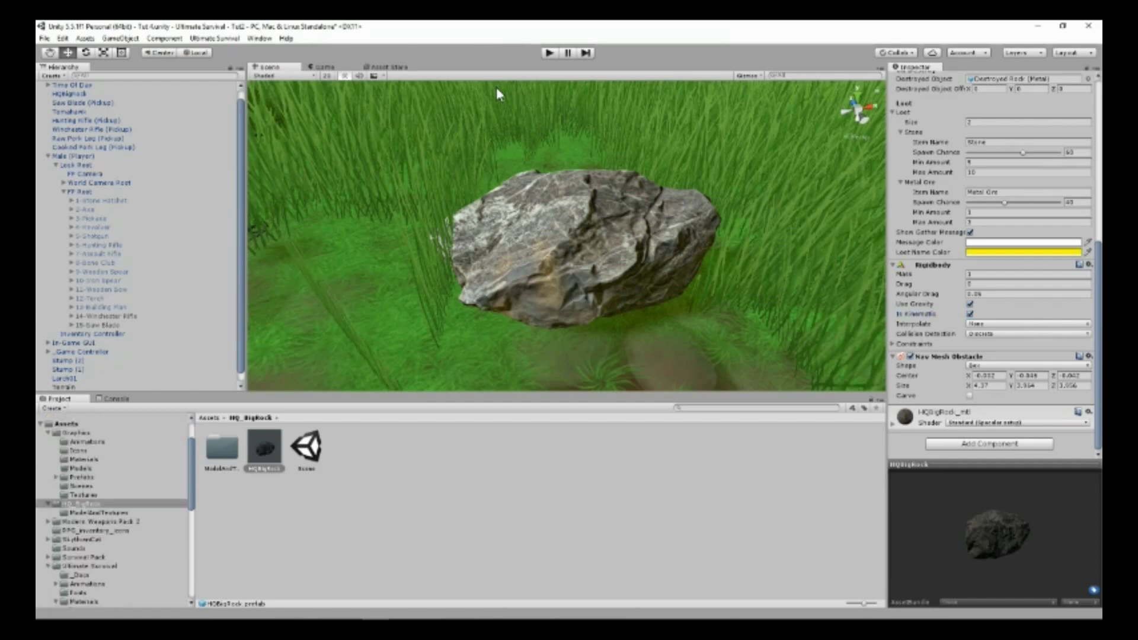
left_click(101, 325)
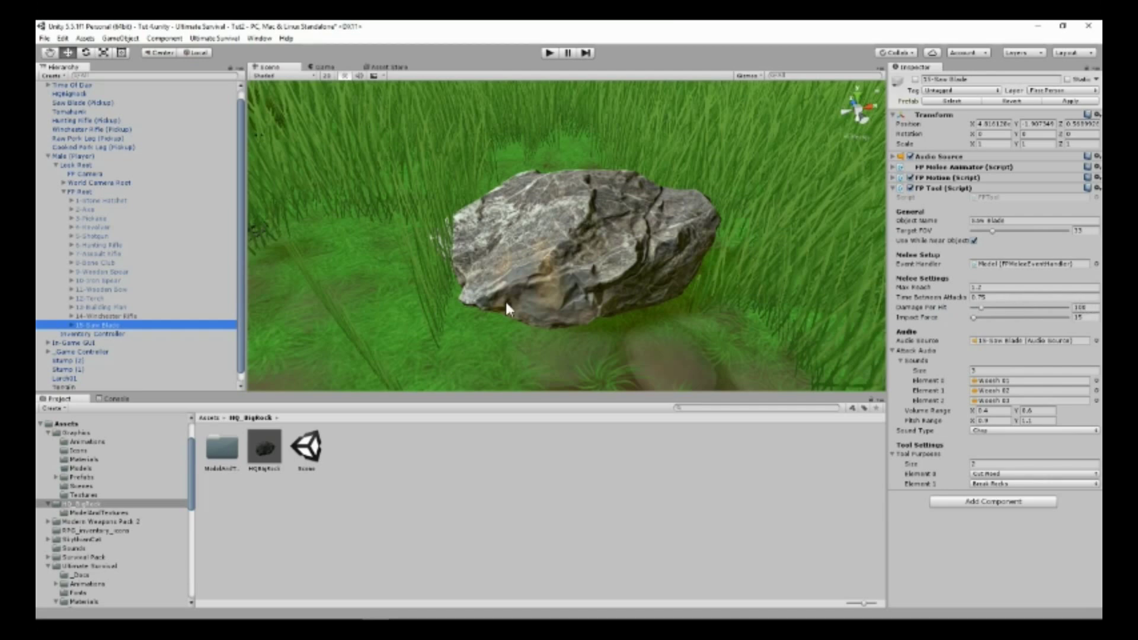
left_click(91, 218)
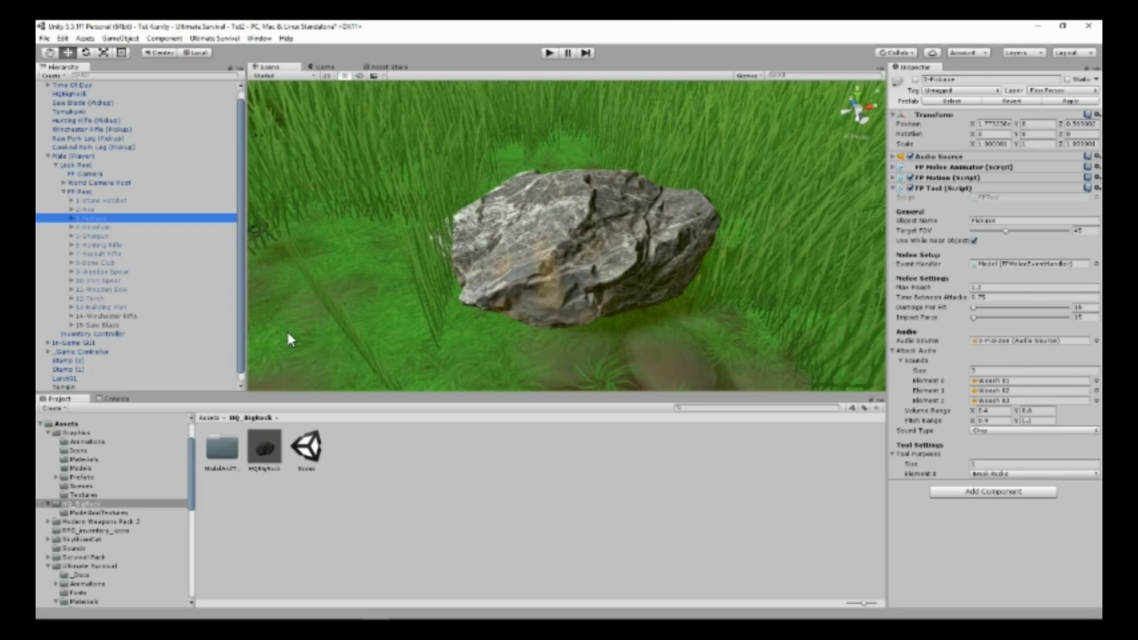
left_click(97, 326)
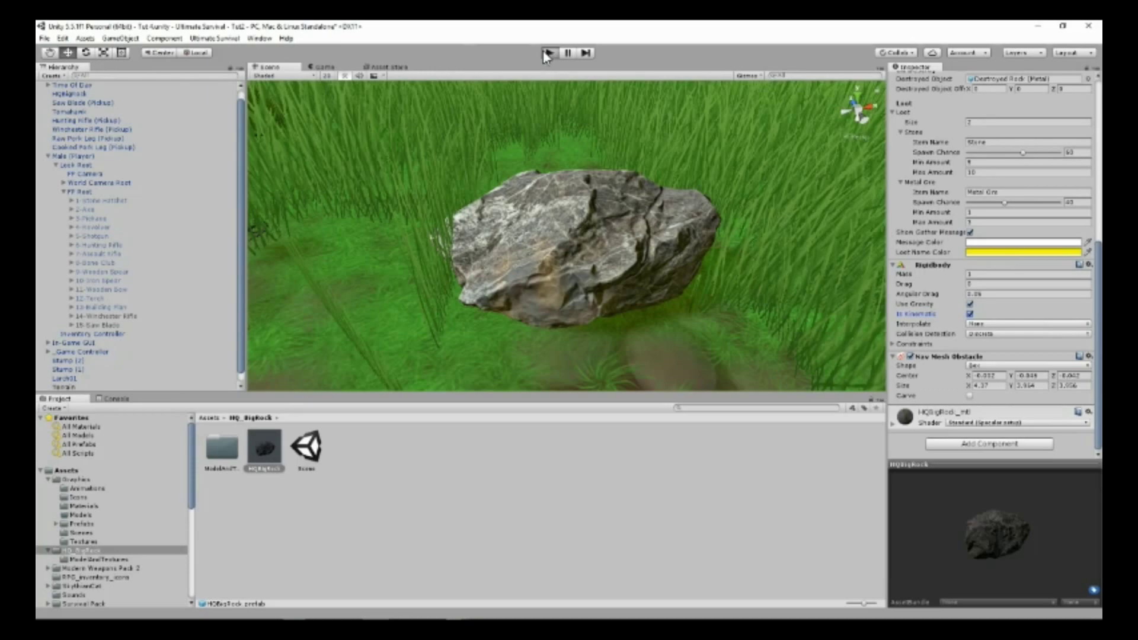
Enter Play mode, pick up the Saw Blade and equip it in the first hotbar slot.
left_click(546, 54)
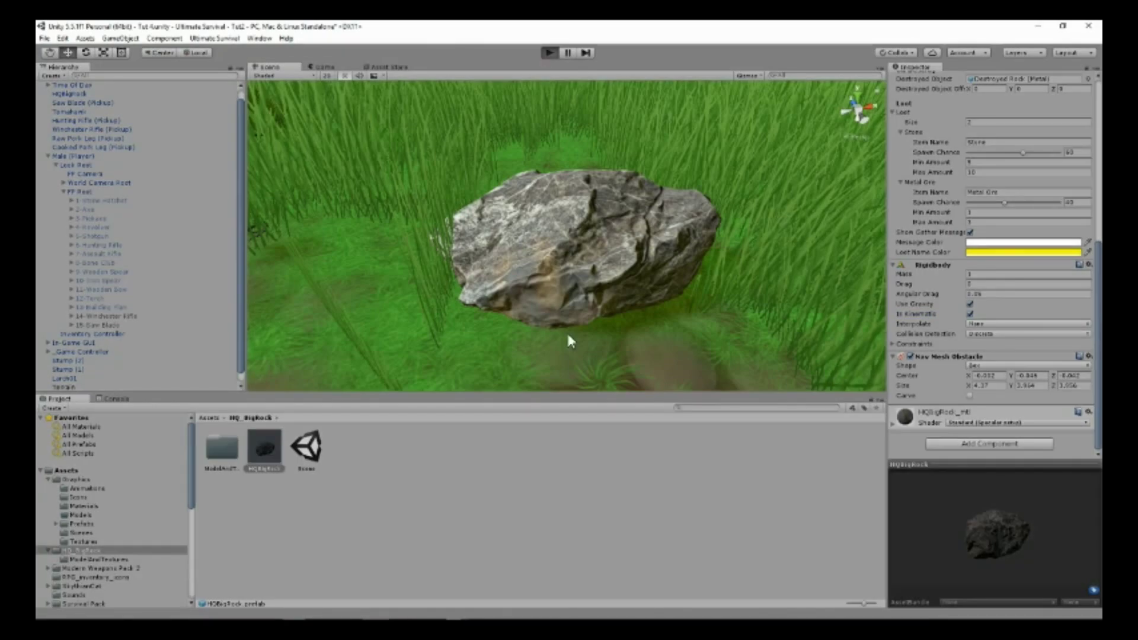
key("w")
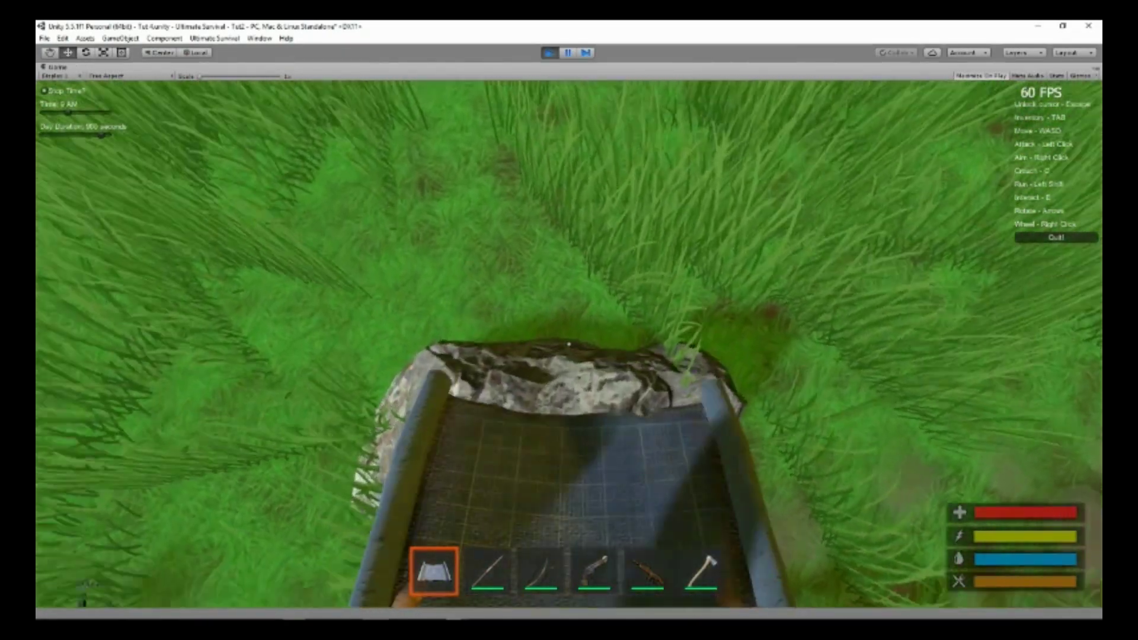
key("e")
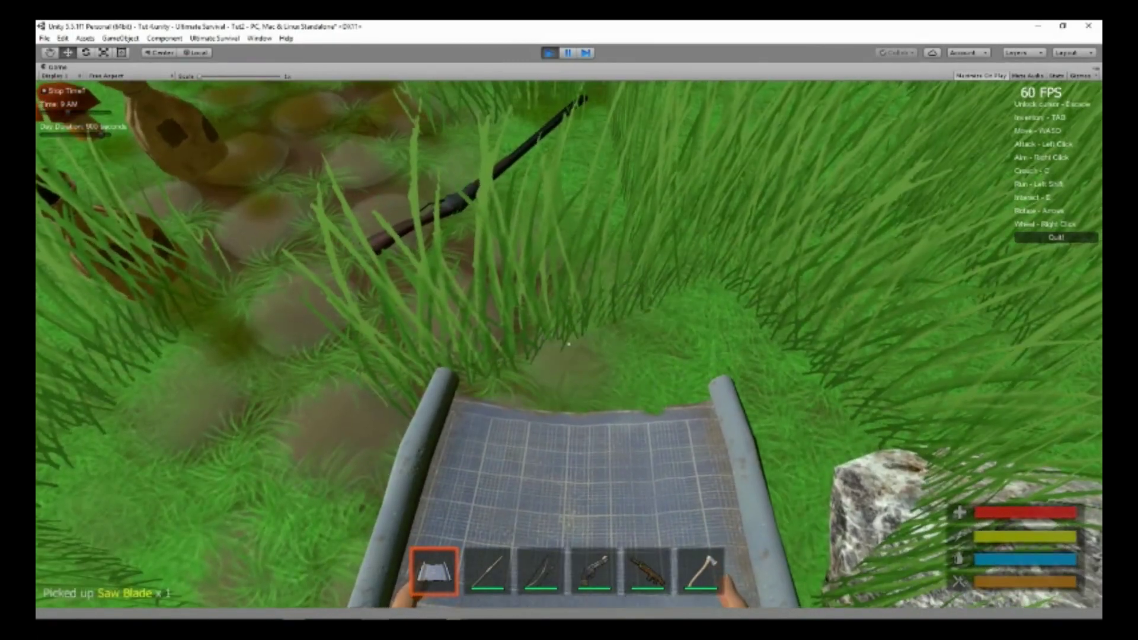
key("w")
key("Tab")
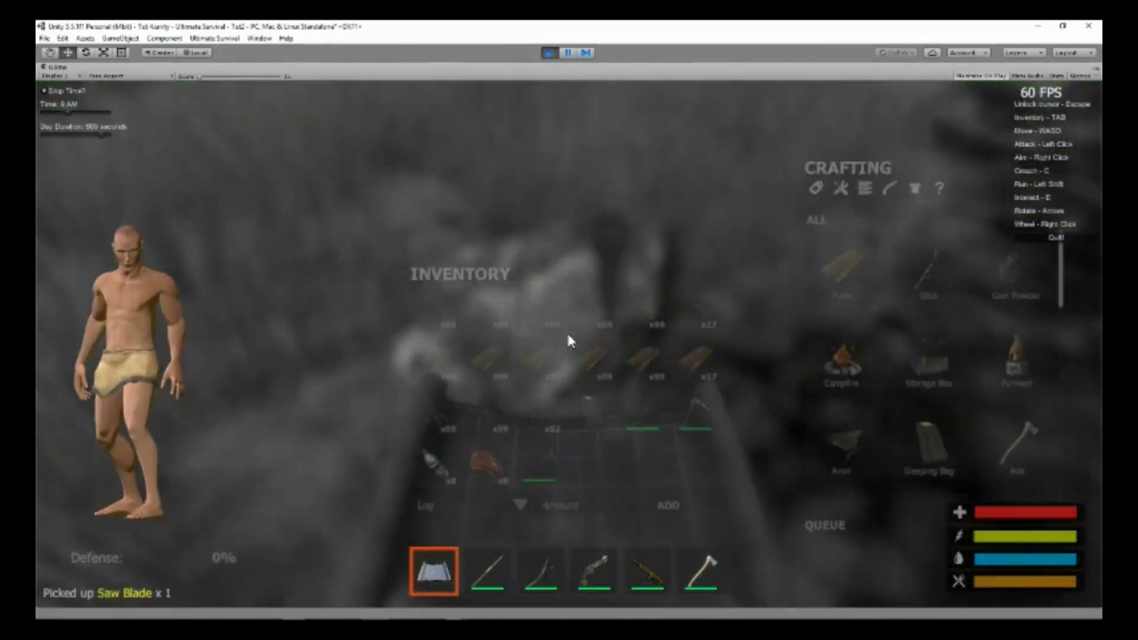
left_click(434, 569)
key("Tab")
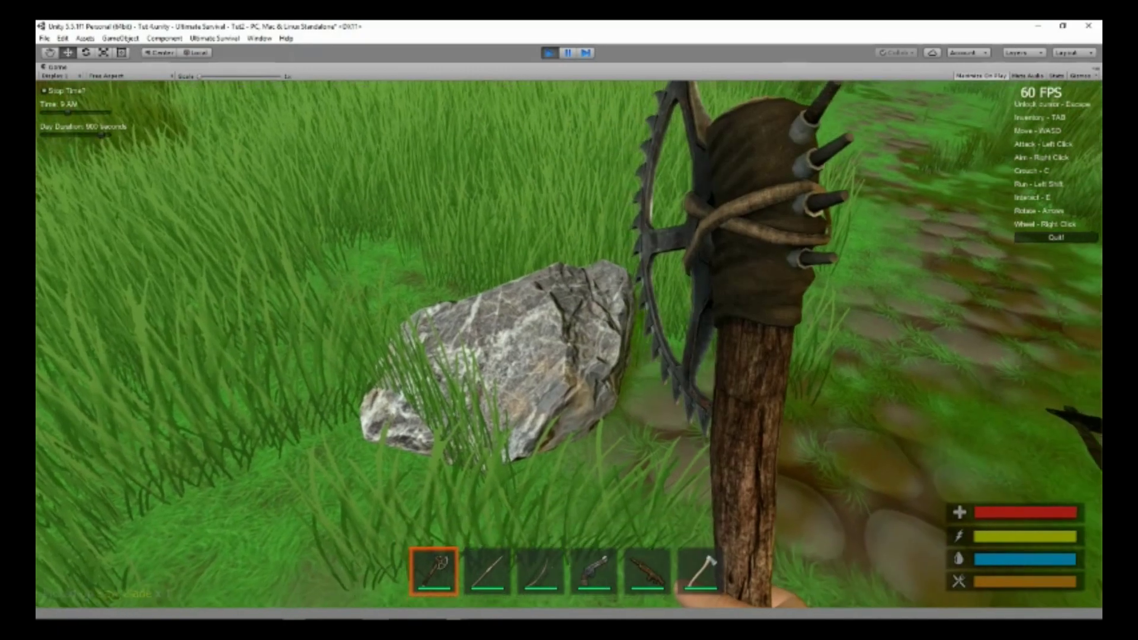
Strike the big rock repeatedly with the saw blade until it breaks, collecting stone and metal ore.
left_click(569, 356)
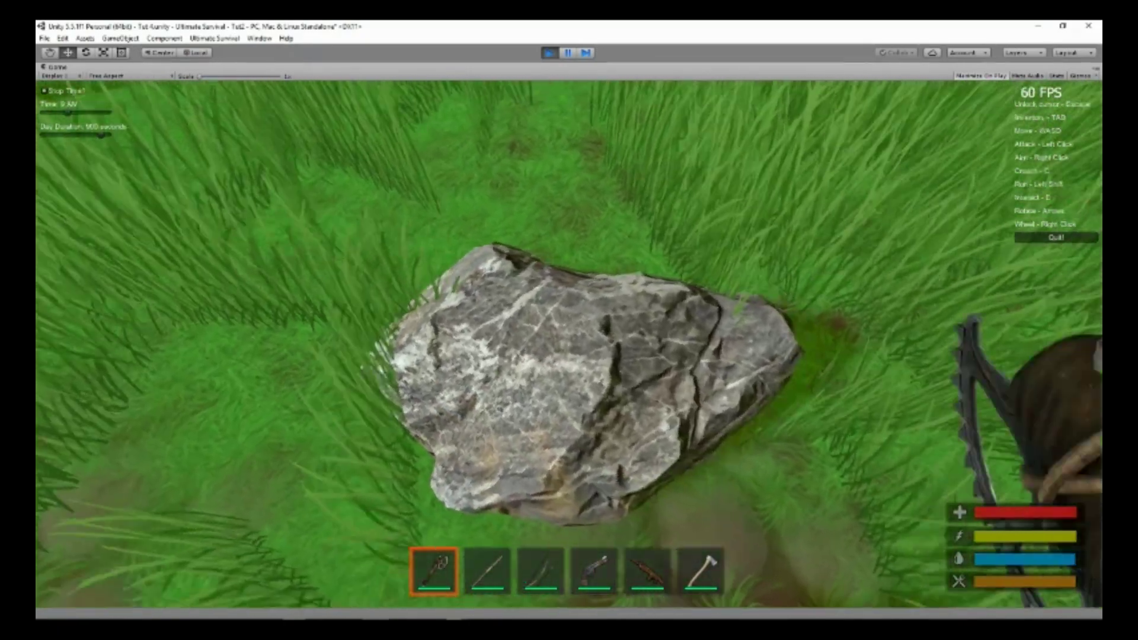
left_click(569, 356)
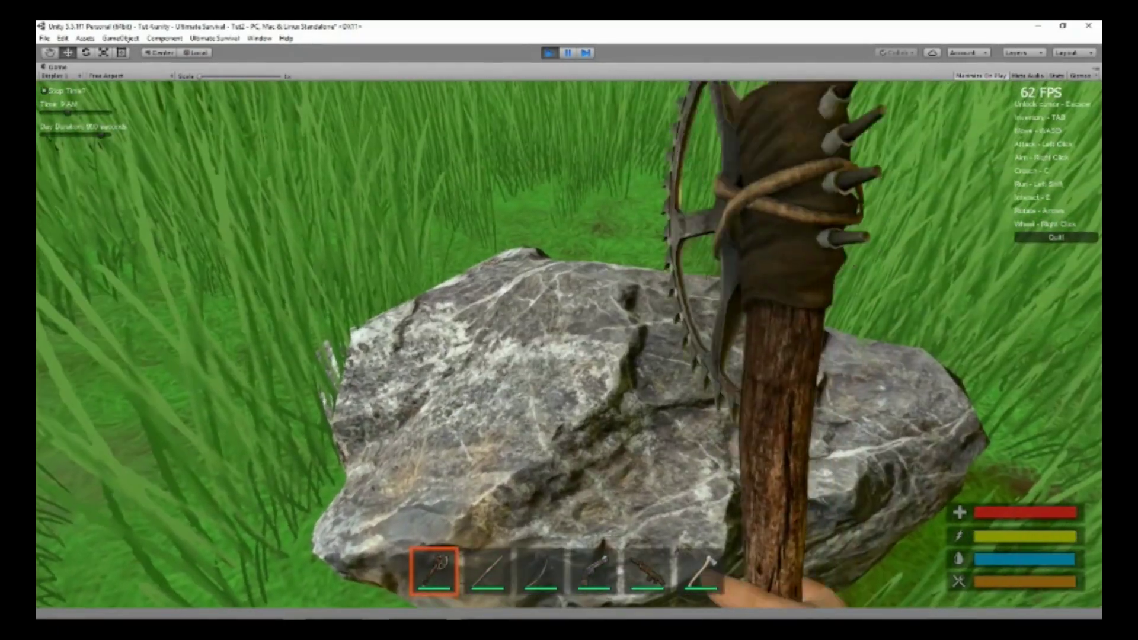
left_click(569, 355)
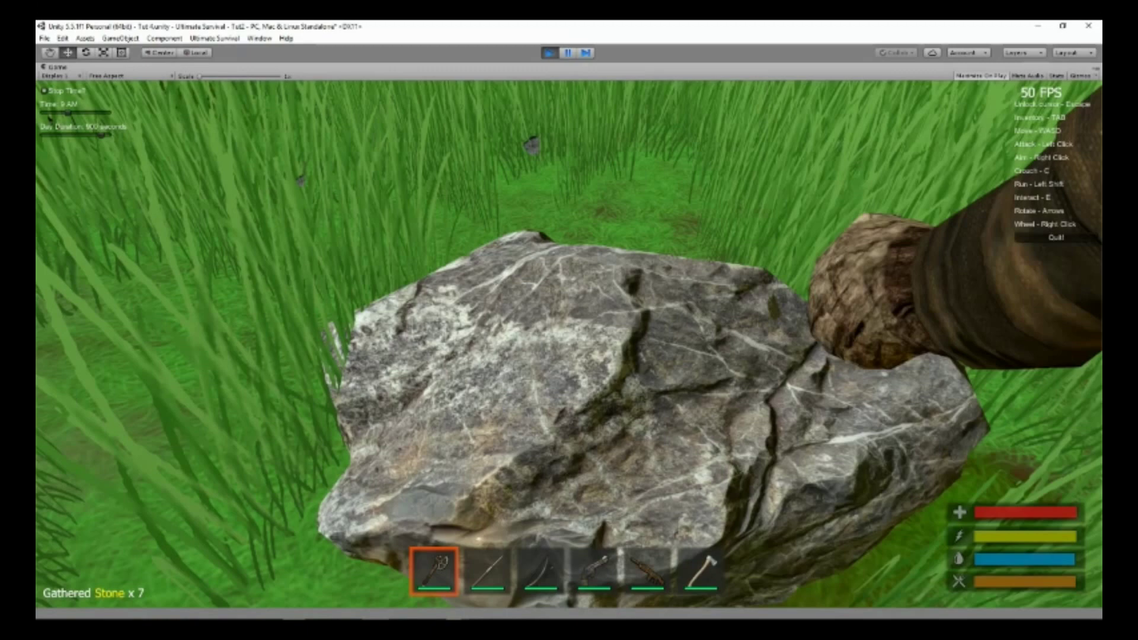
left_click(569, 357)
left_click(570, 356)
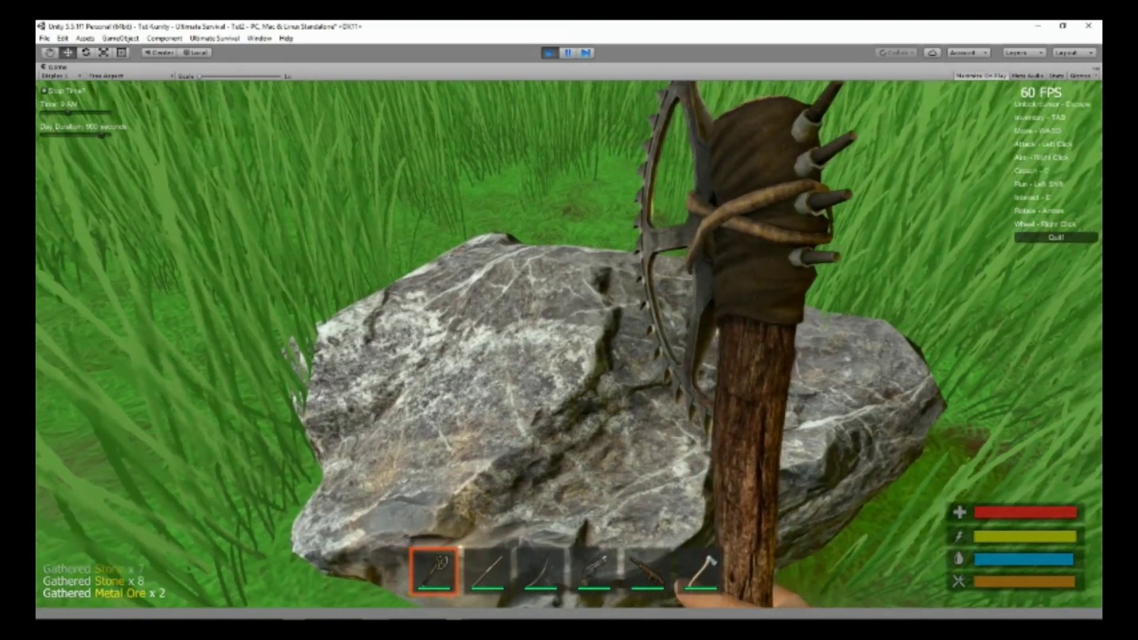
left_click(570, 355)
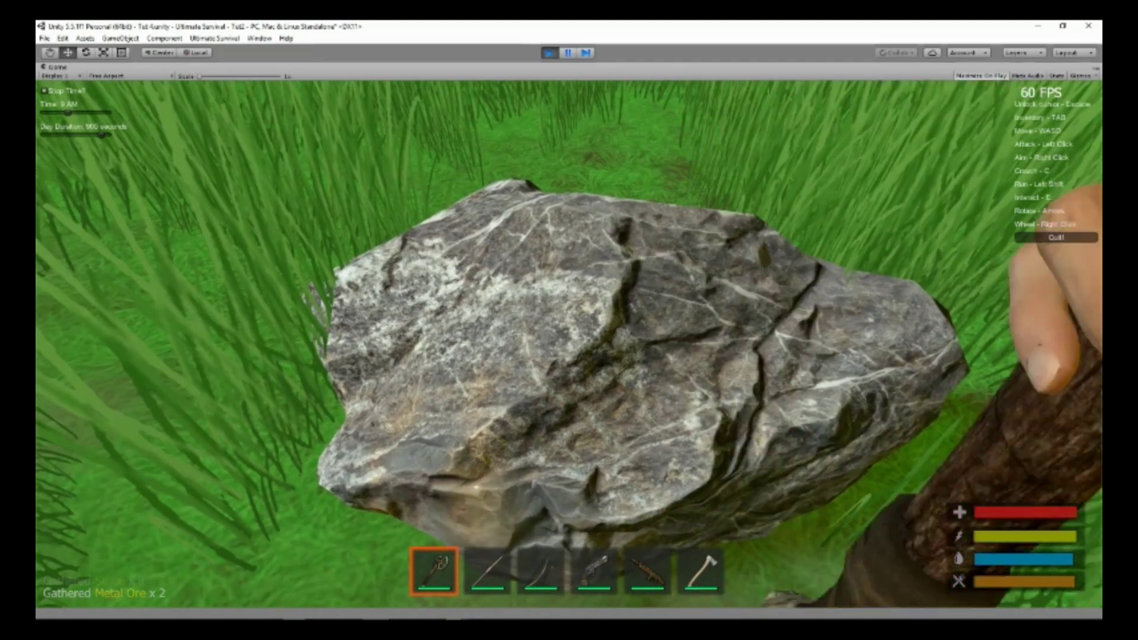
left_click(570, 356)
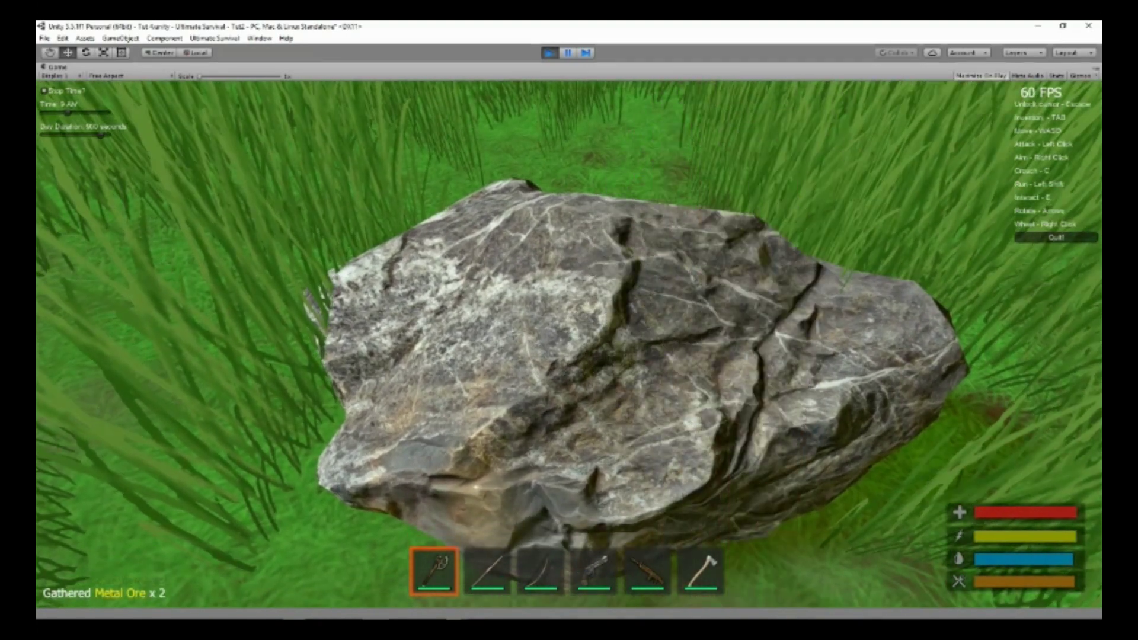
left_click(569, 356)
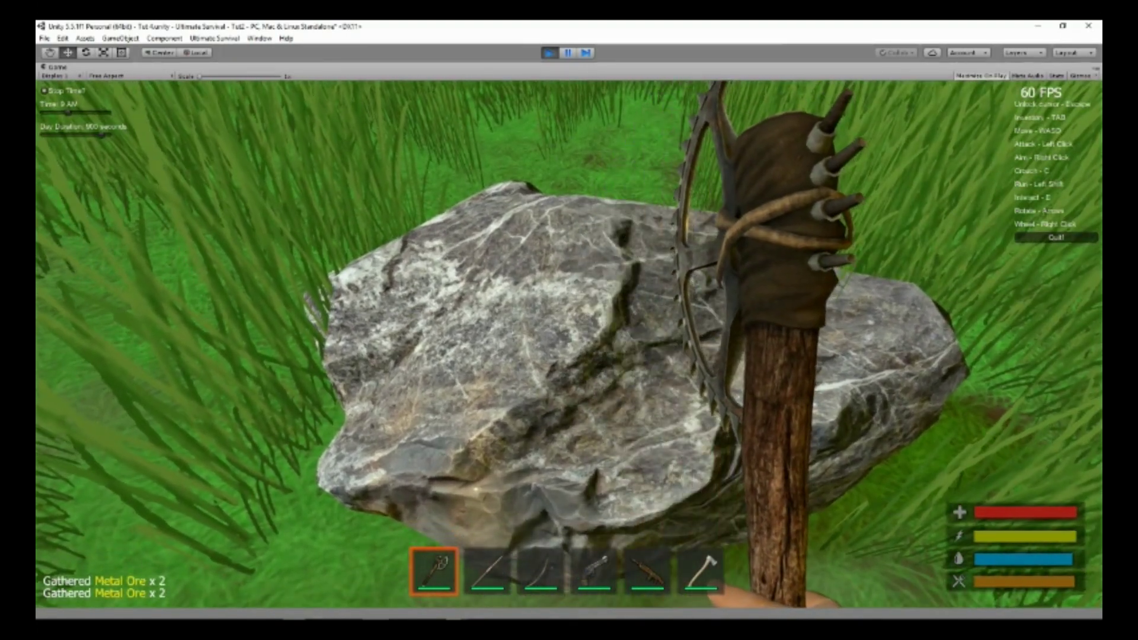
left_click(569, 355)
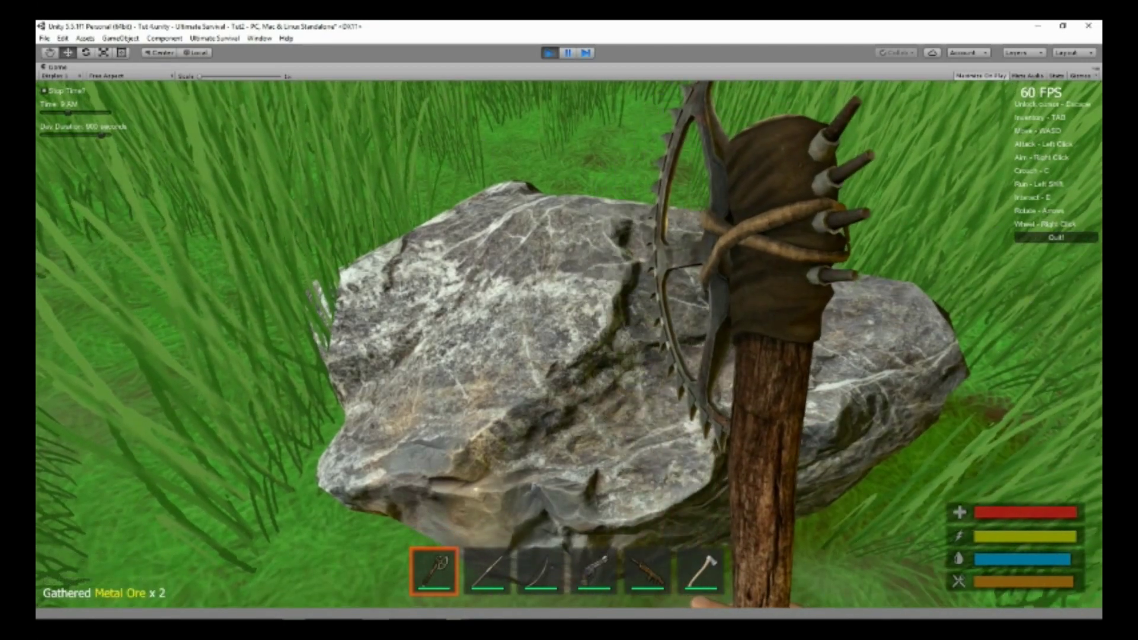
left_click(569, 356)
left_click(569, 356)
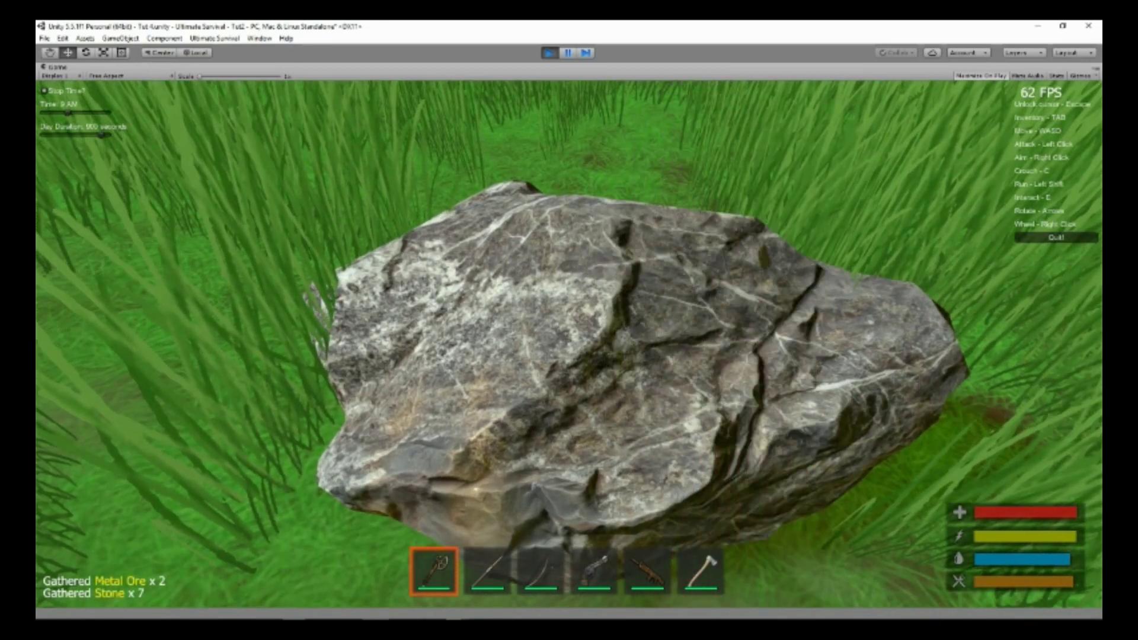
left_click(569, 356)
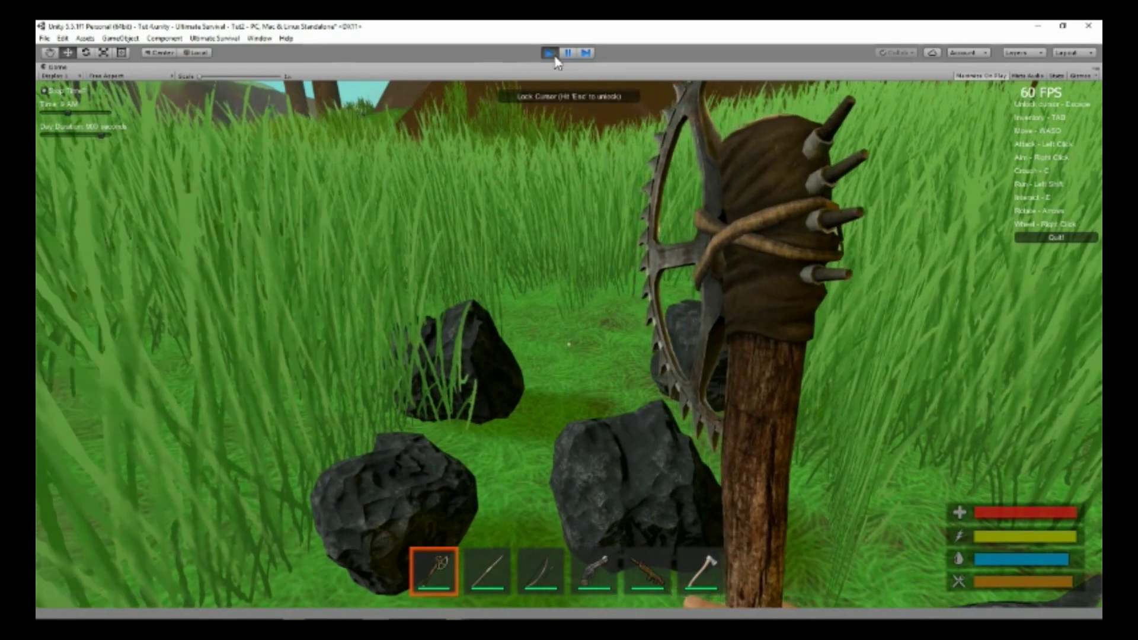
Stop Play mode and select the Destroyed Rock (Metal) prefab found through the Destroyed Object field.
left_click(550, 52)
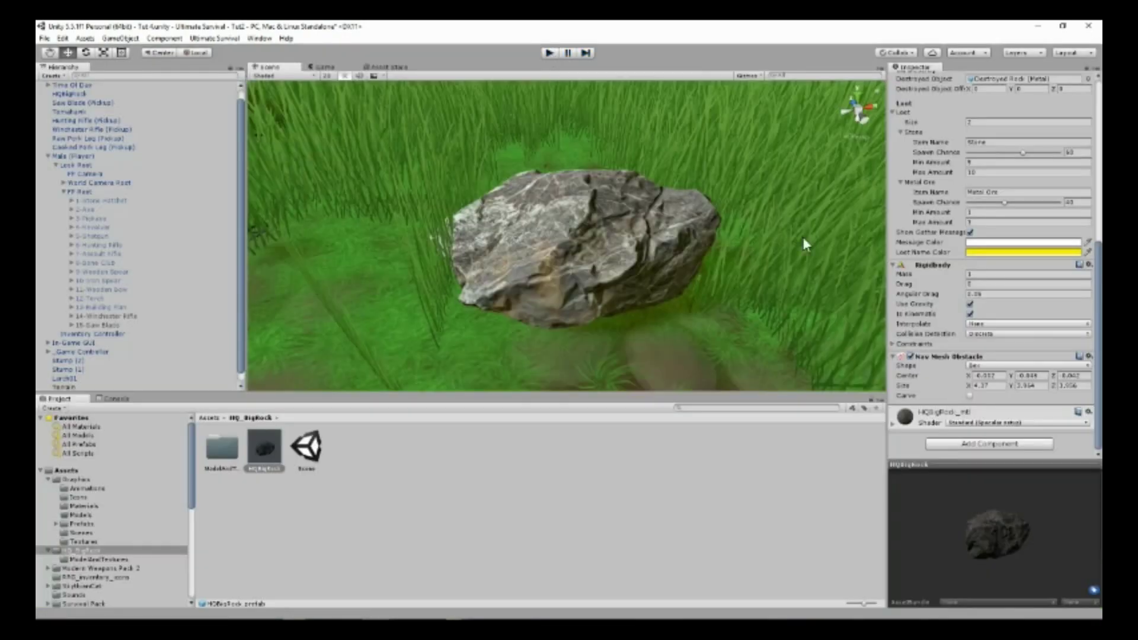
scroll(978, 266, "up", 3)
scroll(943, 258, "up", 3)
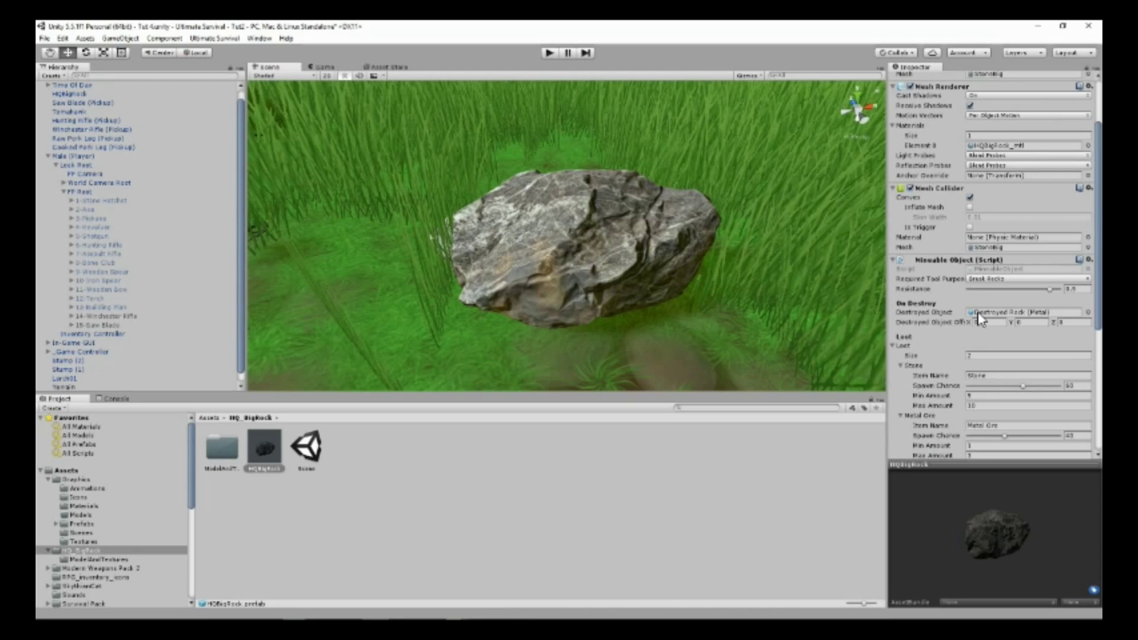
scroll(917, 255, "up", 2)
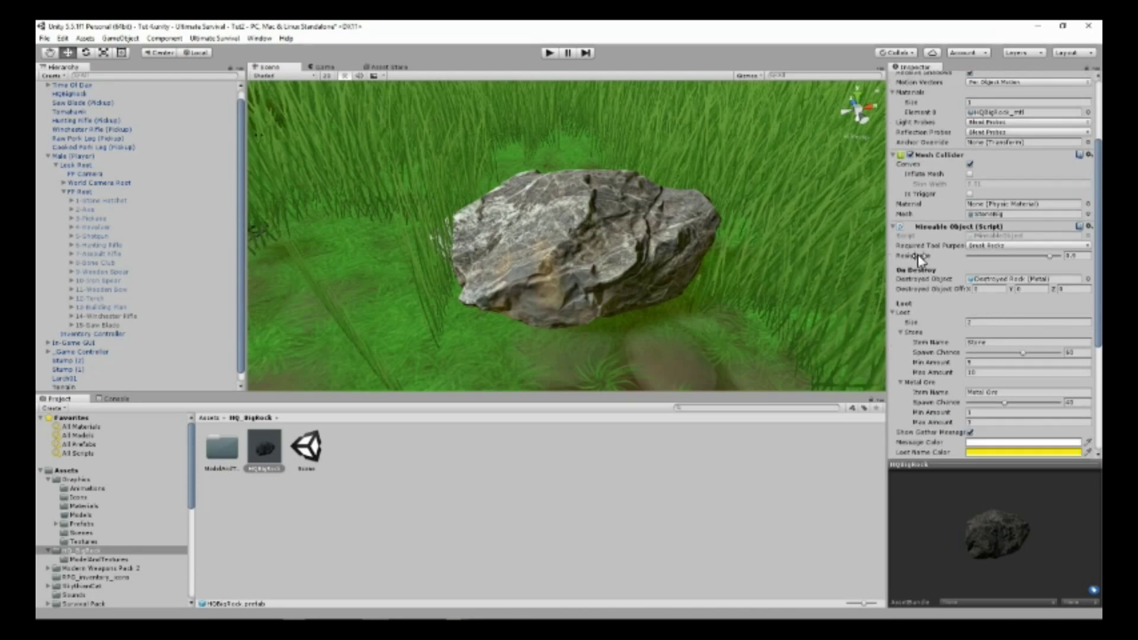
left_click(1015, 279)
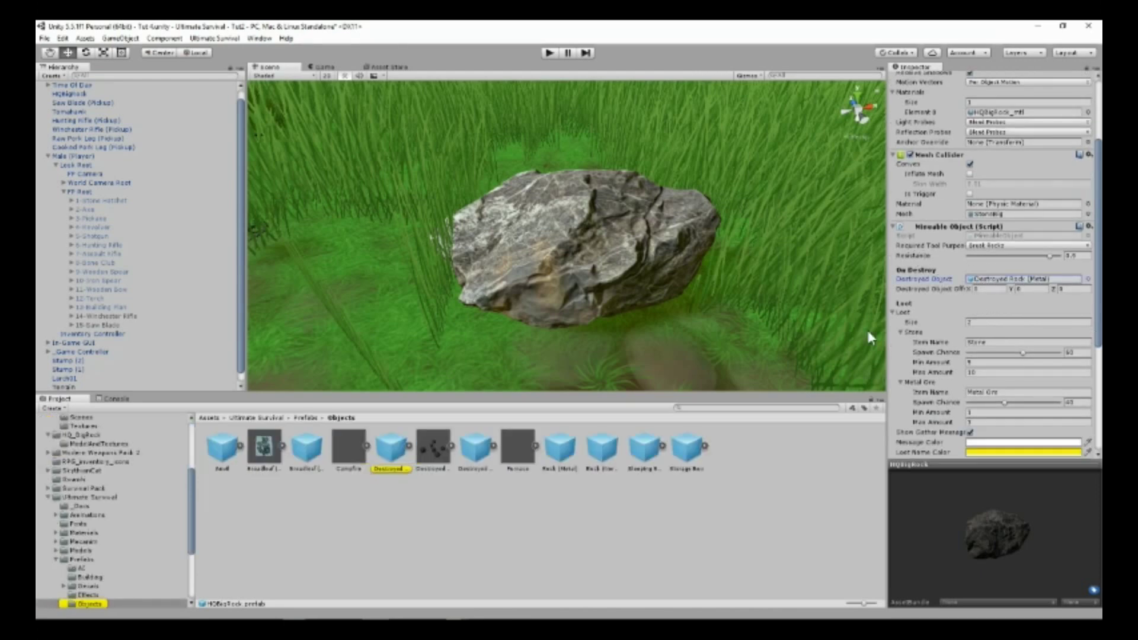
left_click(391, 449)
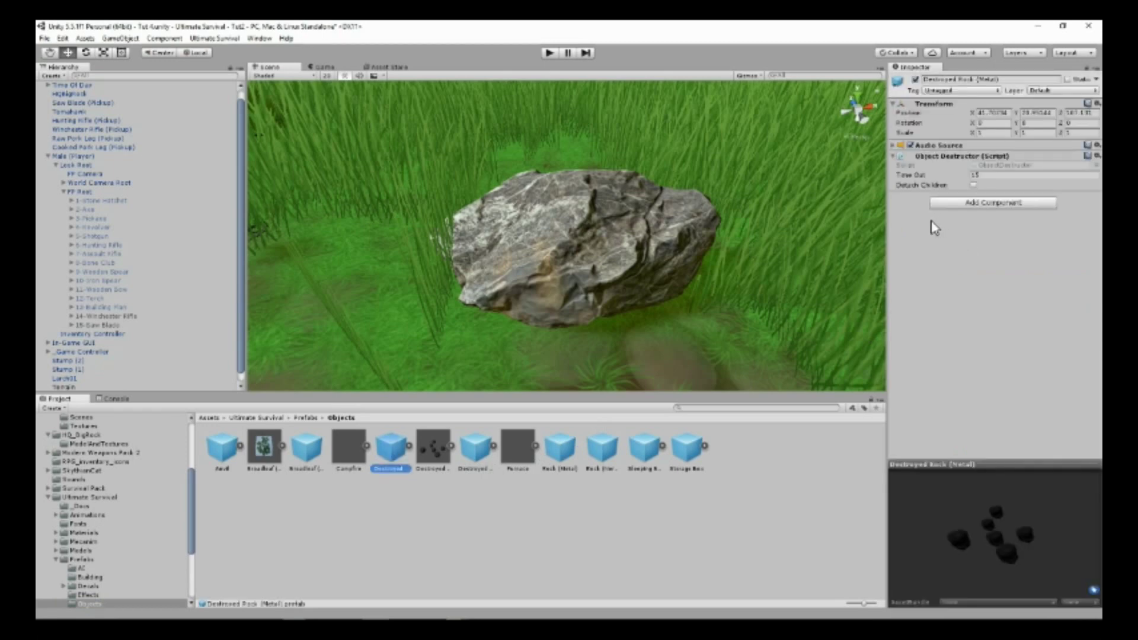
Expand Destroyed Rock (Metal) and inspect the FX particle Renderer, whose material is missing.
left_click(413, 454)
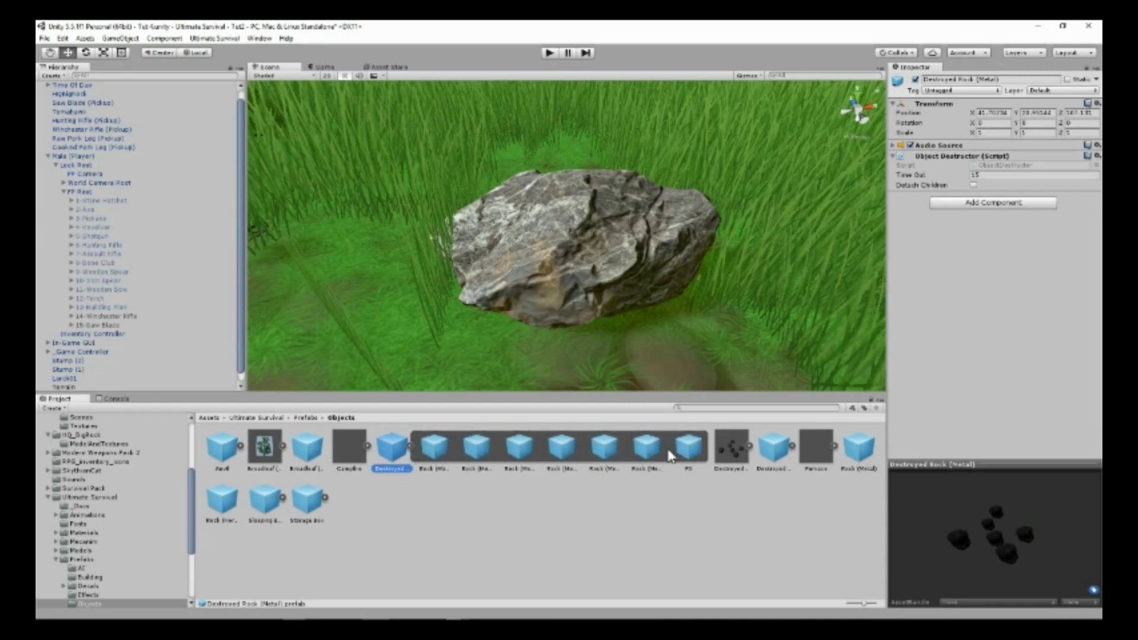
left_click(685, 449)
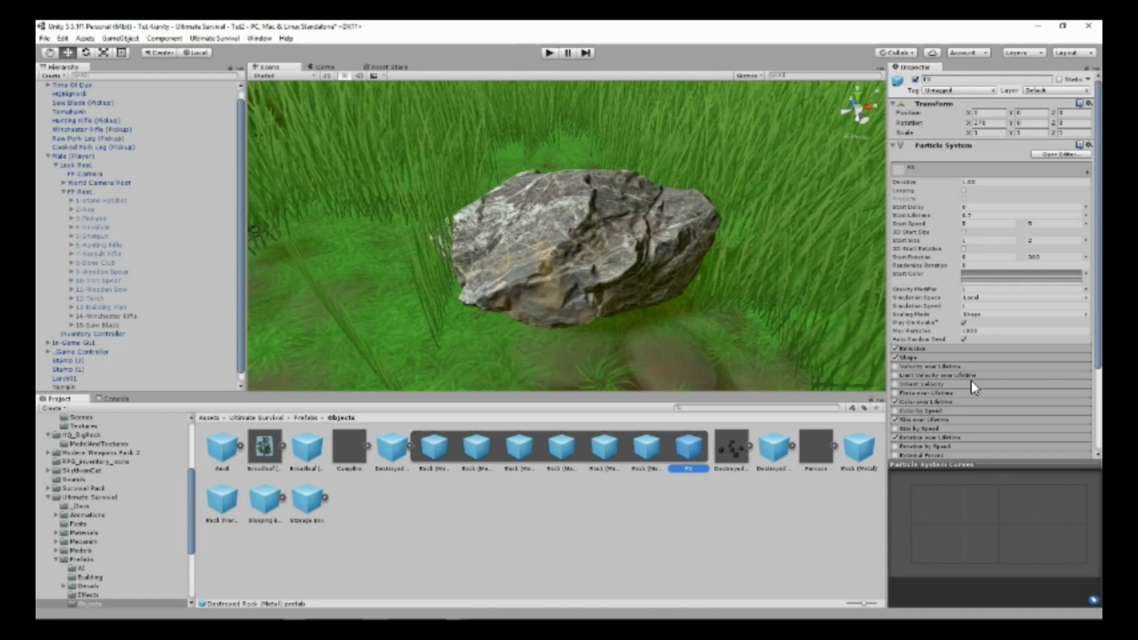
scroll(973, 385, "down", 3)
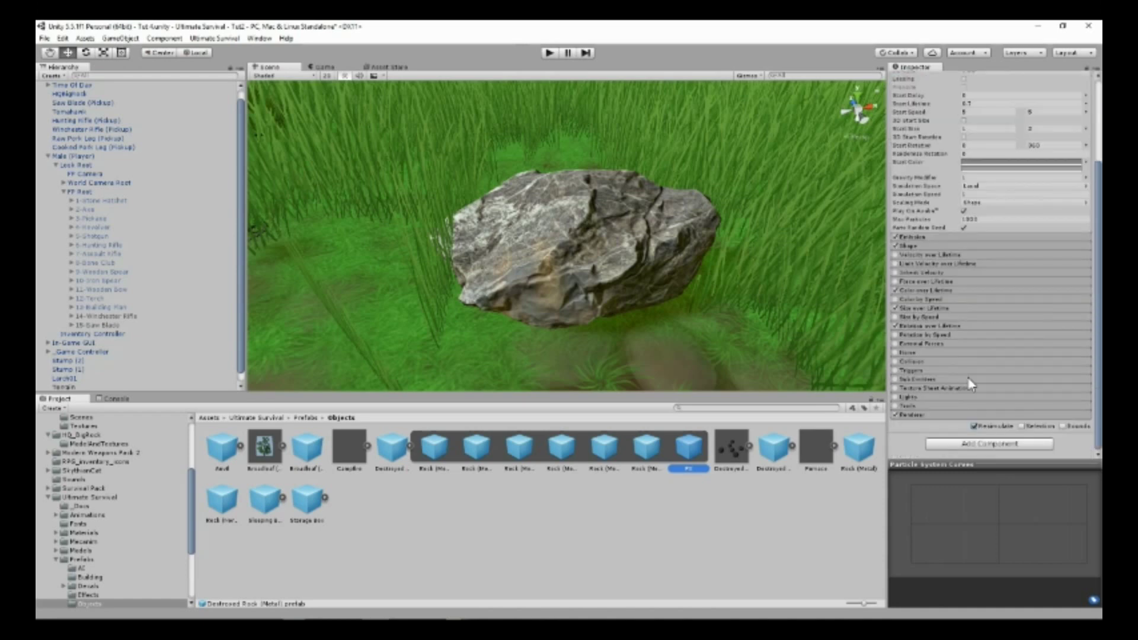
left_click(922, 416)
scroll(978, 356, "down", 4)
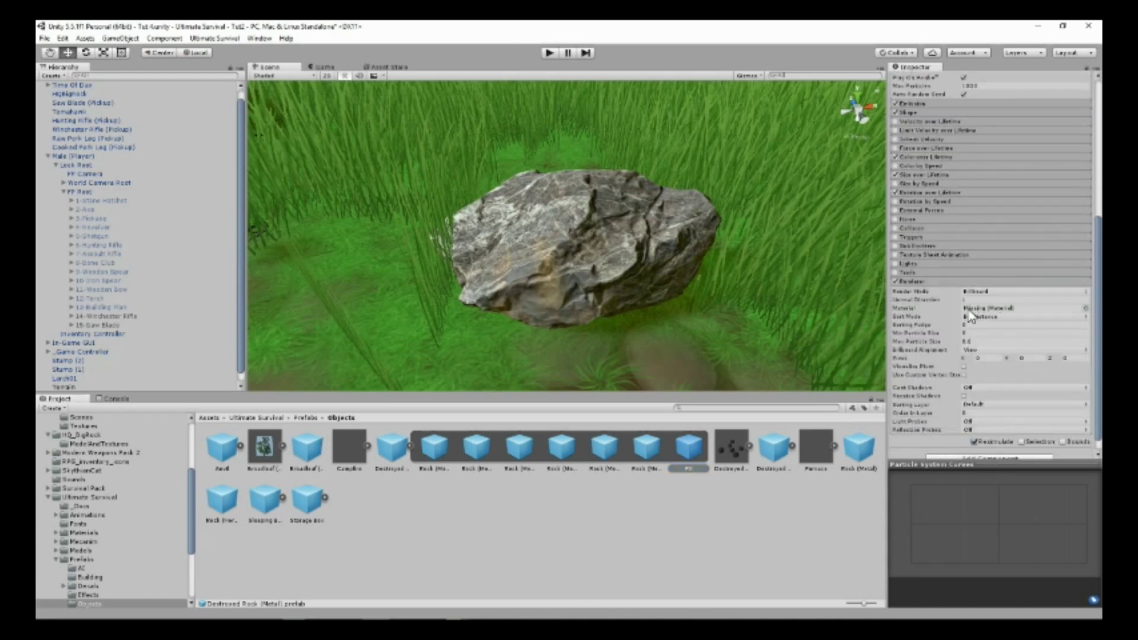
scroll(1005, 316, "down", 1)
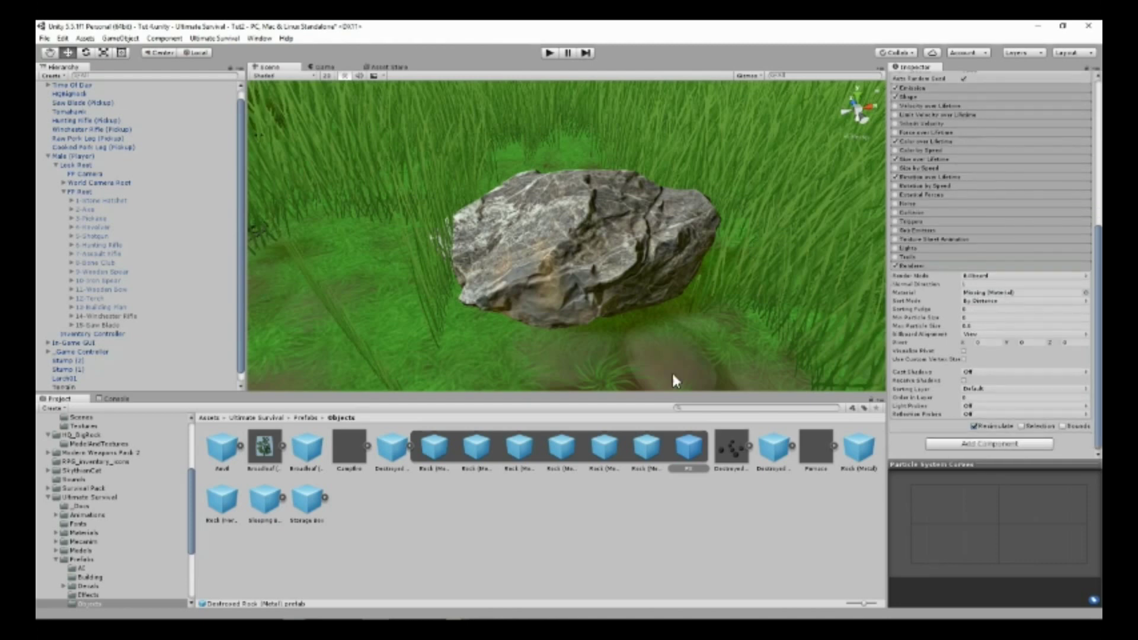
scroll(91, 585, "down", 2)
scroll(50, 547, "down", 2)
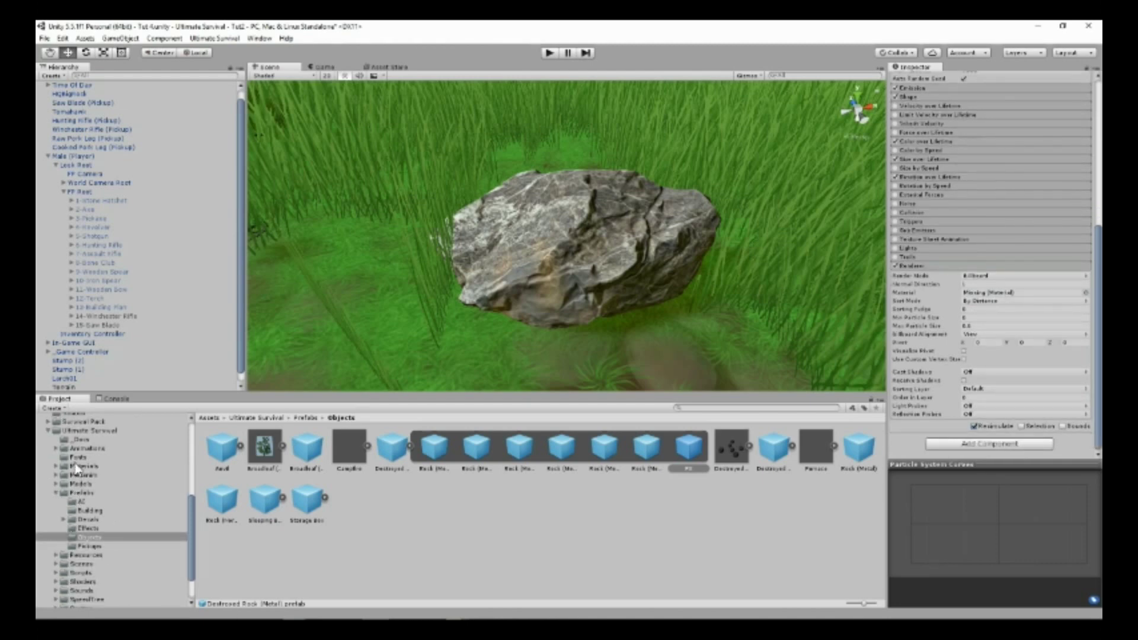
Browse Ultimate Survival Materials > Effects and open the Particle Systems materials folder.
left_click(78, 466)
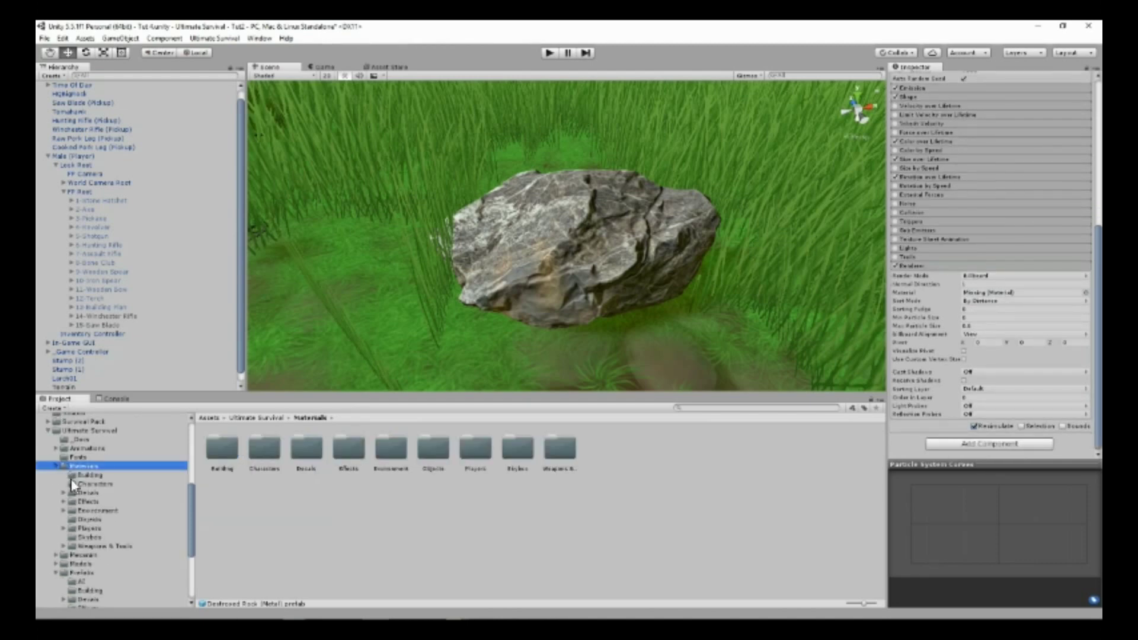
scroll(74, 483, "down", 1)
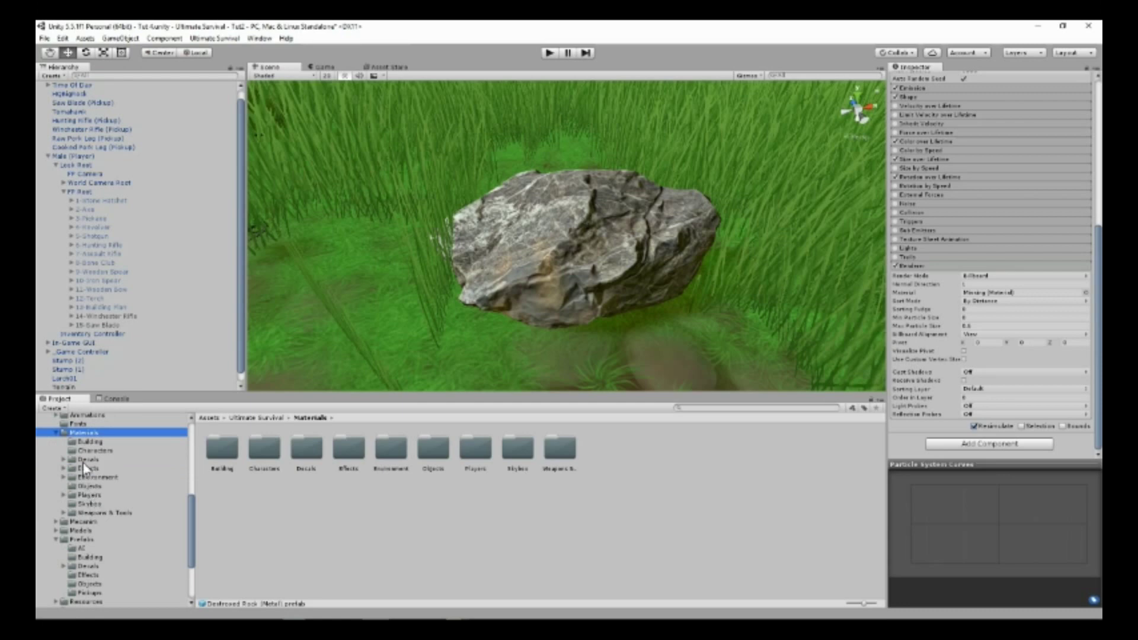
left_click(85, 467)
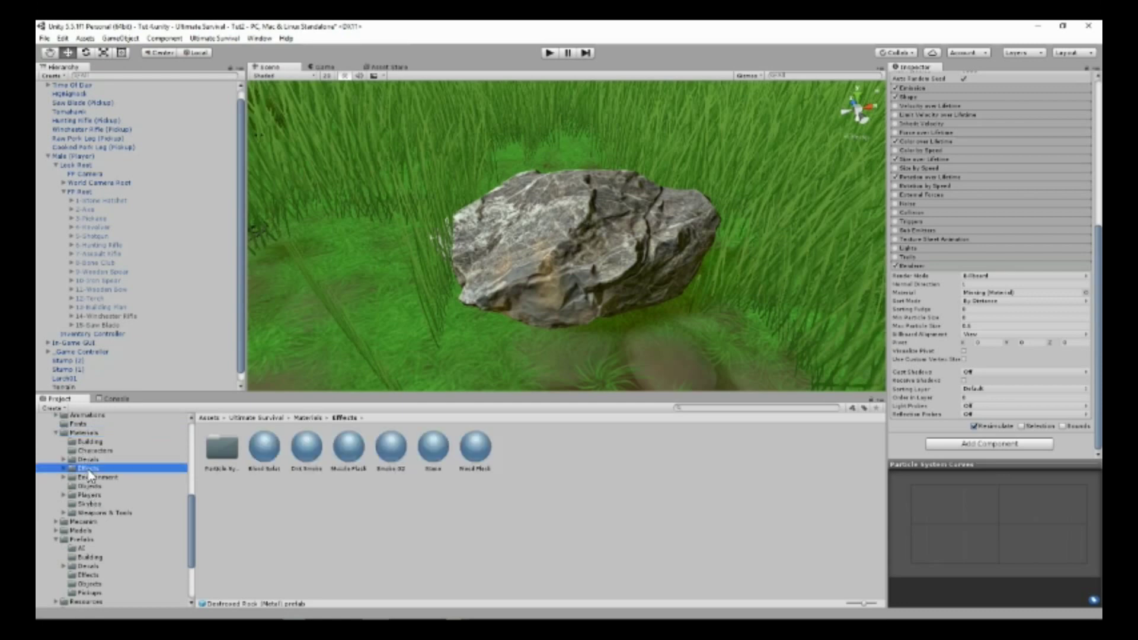
double_click(221, 450)
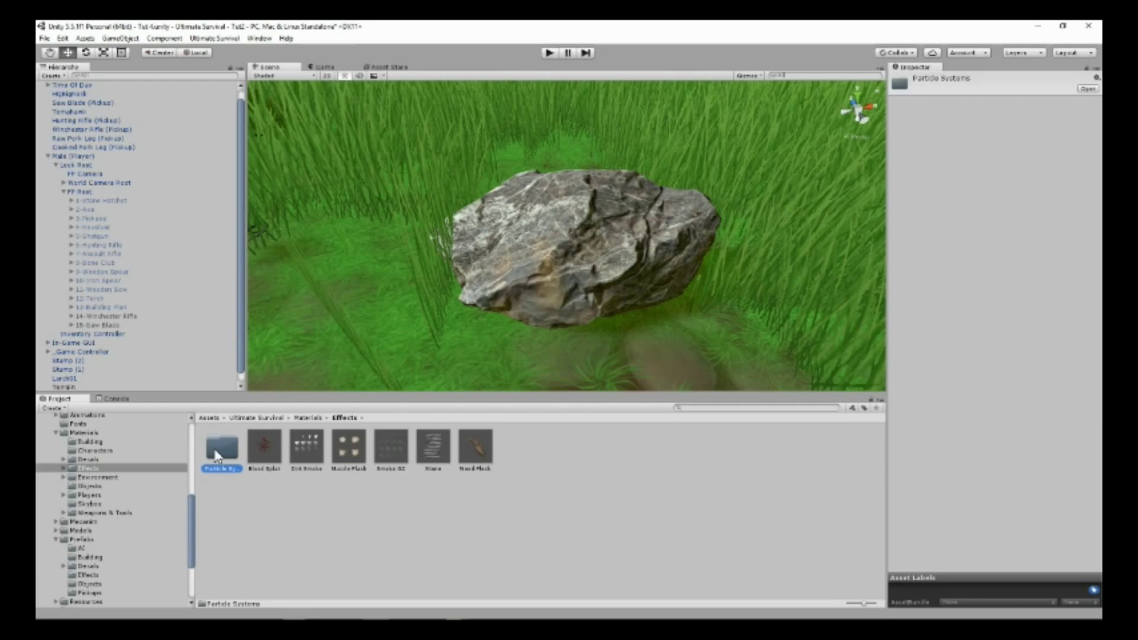
Inspect the Particle Smoke White material, then return to the Prefabs > Objects folder.
left_click(474, 444)
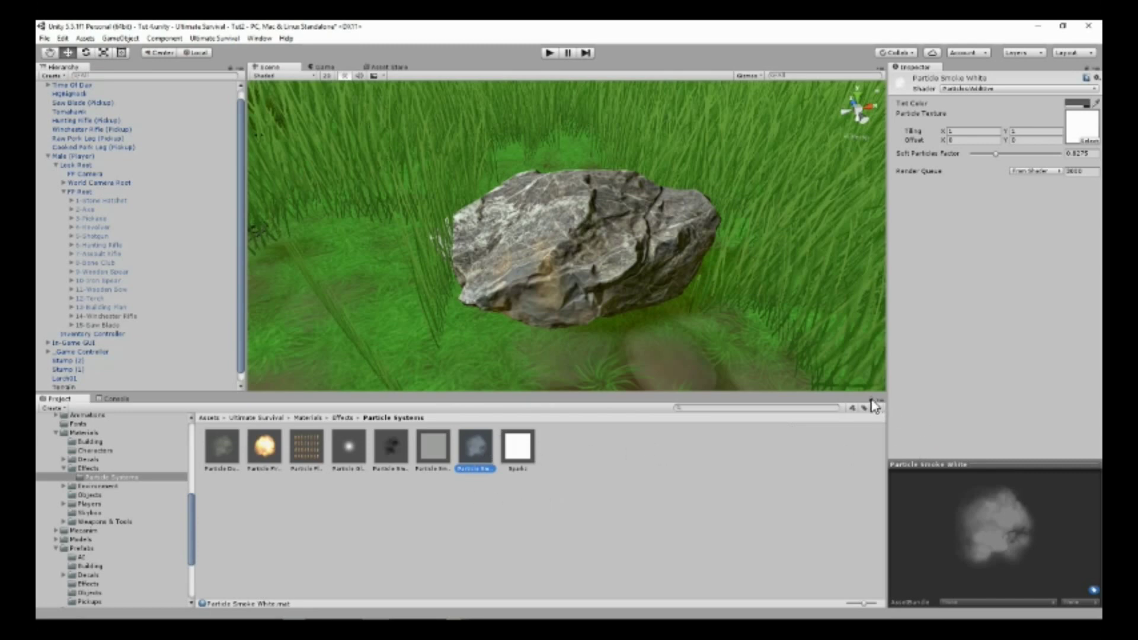
scroll(134, 511, "down", 3)
scroll(133, 511, "down", 3)
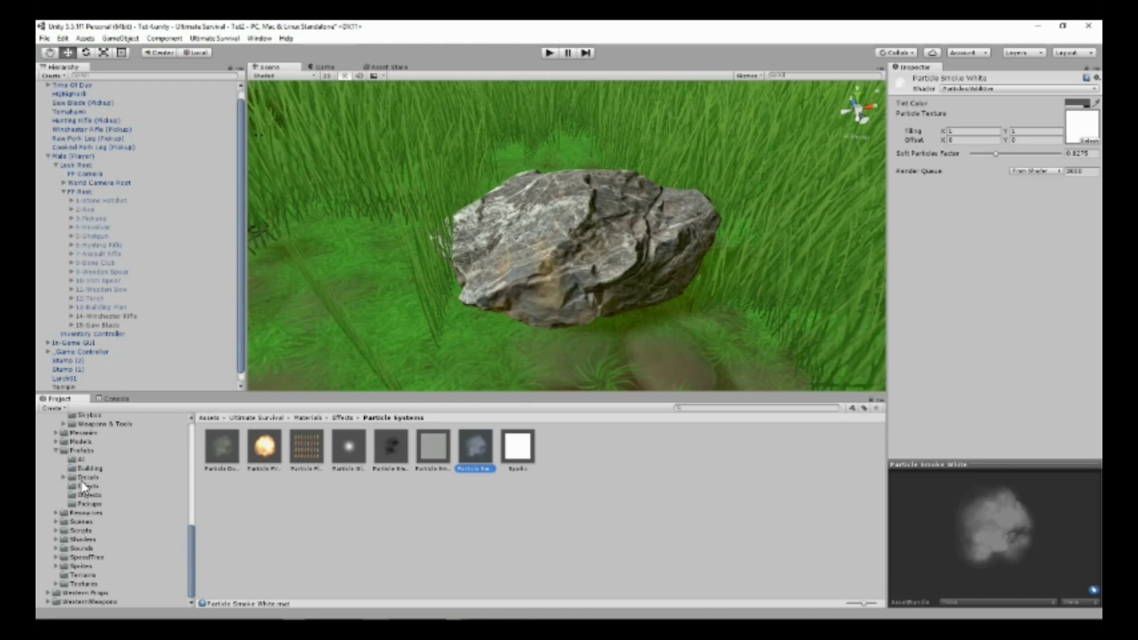
left_click(87, 478)
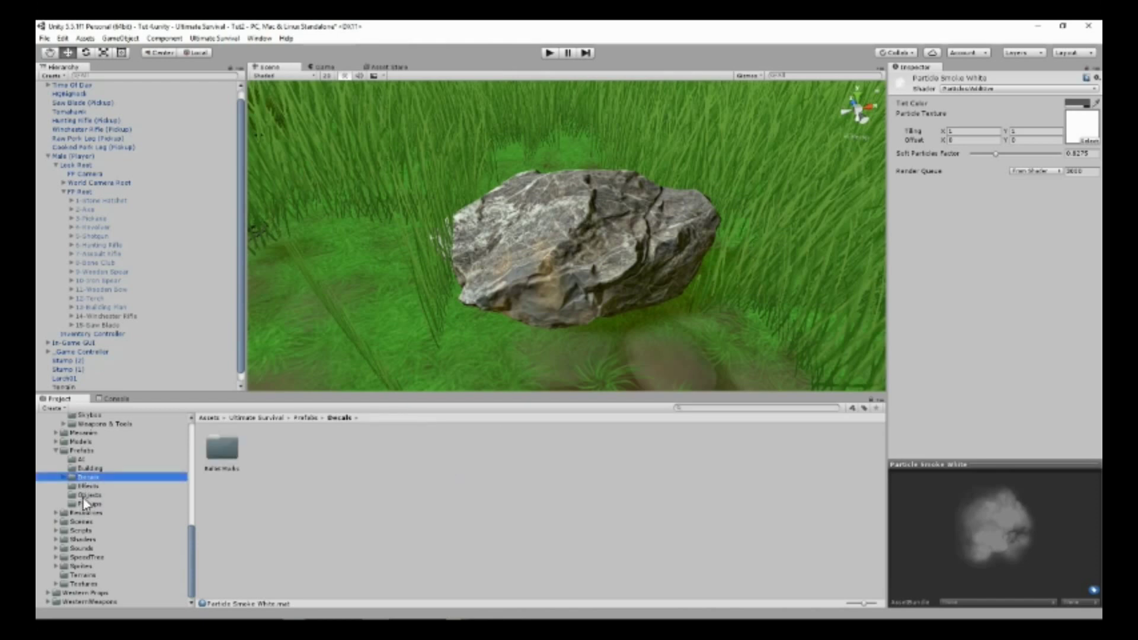
left_click(83, 496)
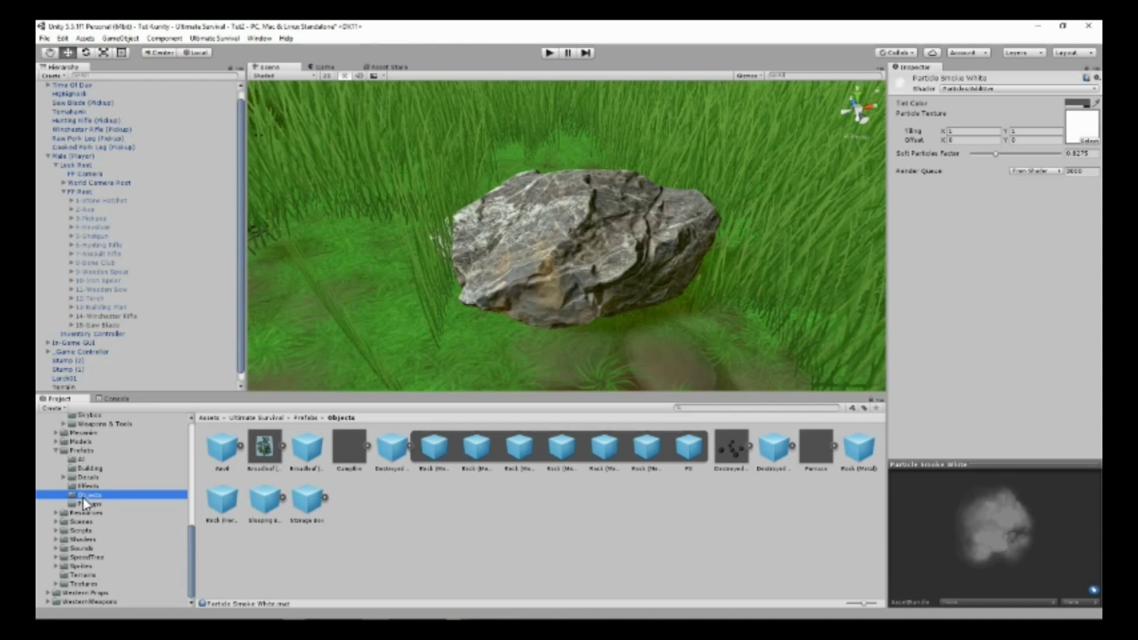
Put Particle Smoke White in the FX prefab's Particle System Renderer material, then enter Play mode.
left_click(693, 452)
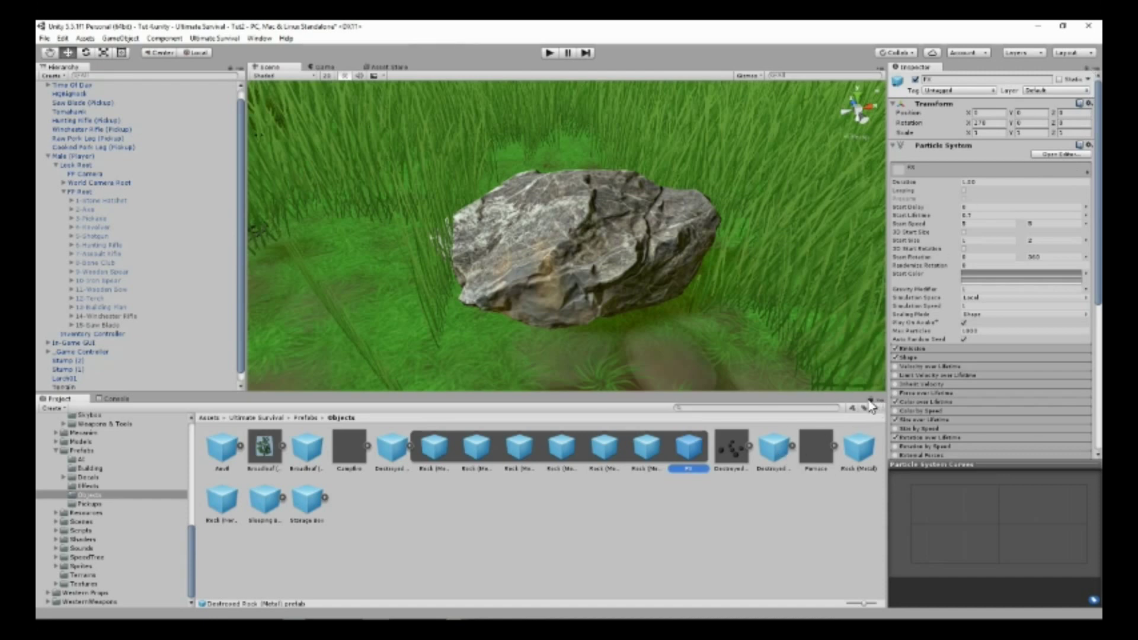
scroll(130, 513, "up", 3)
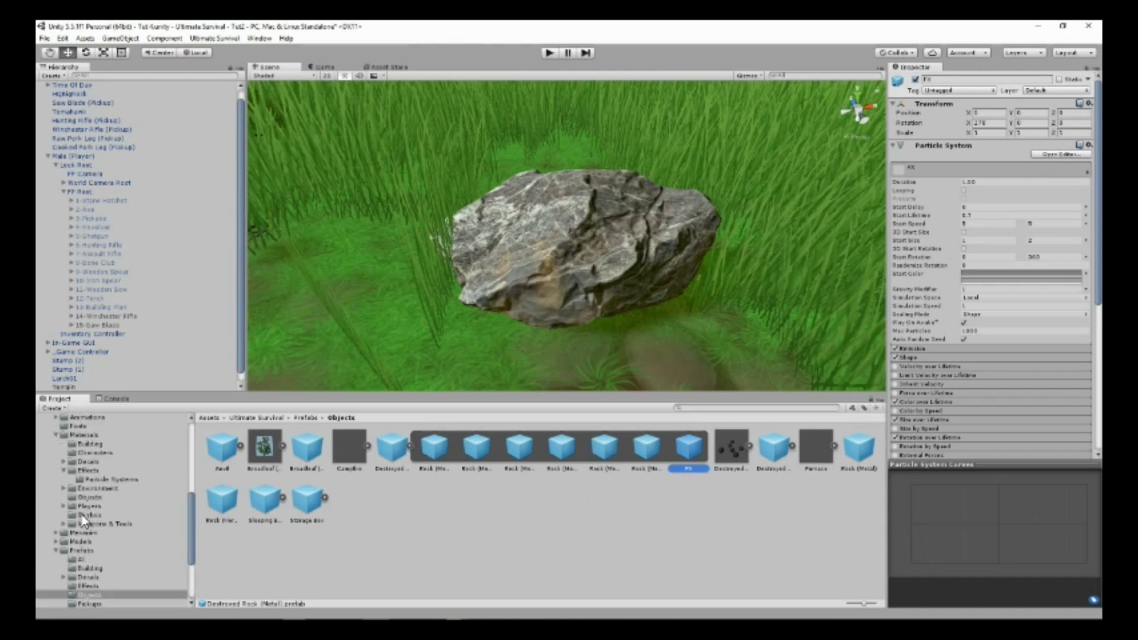
scroll(131, 512, "up", 2)
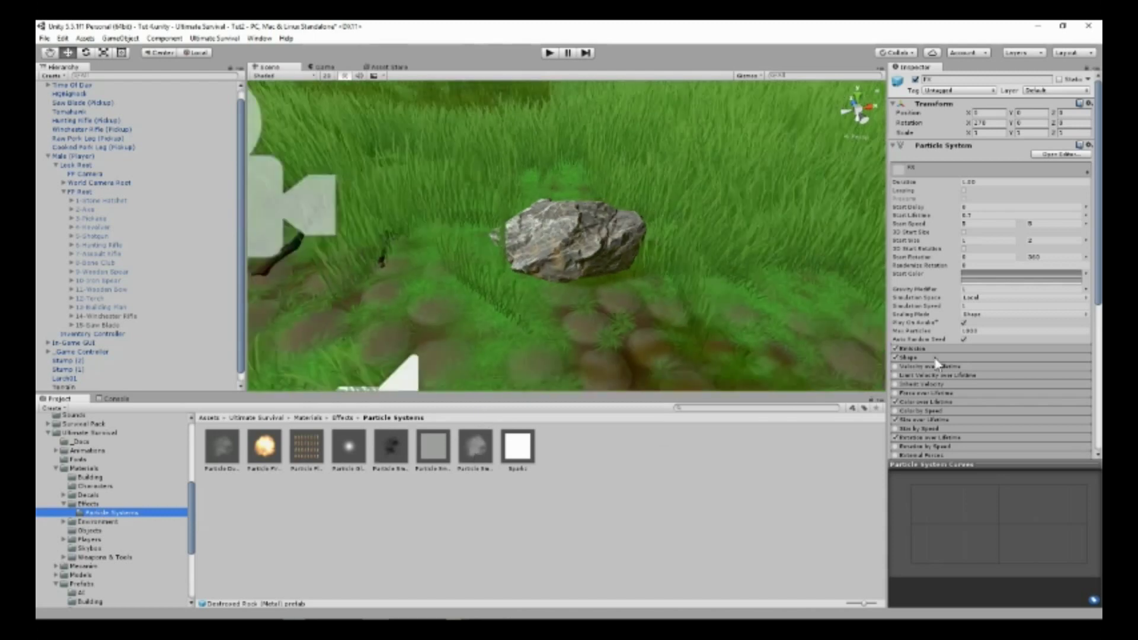
scroll(956, 373, "down", 5)
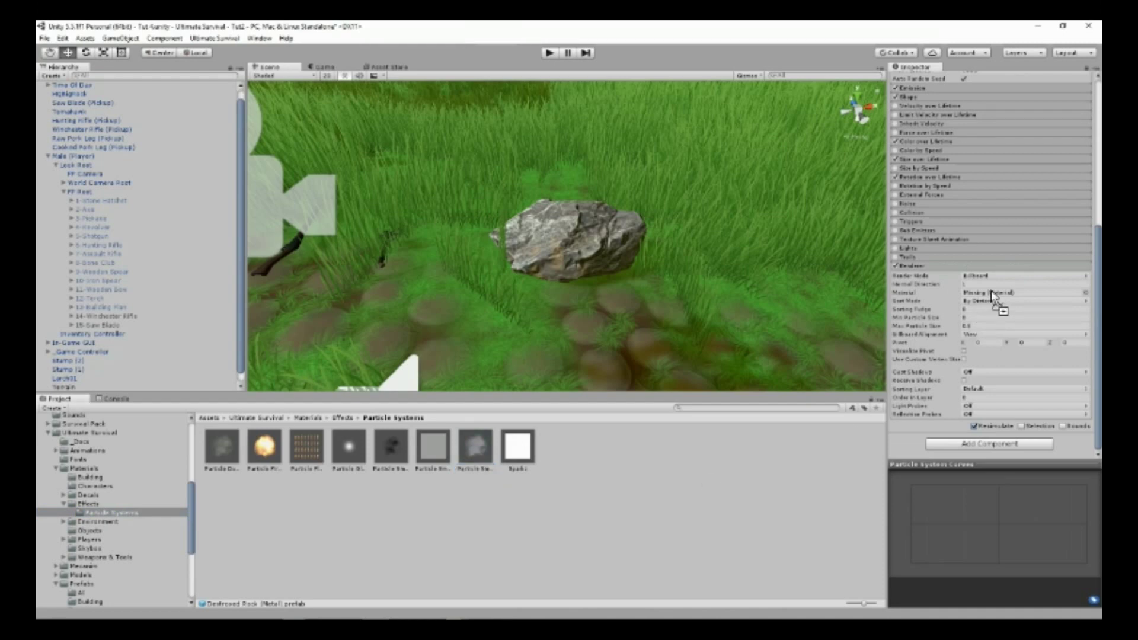
left_click_drag(991, 291, 992, 293)
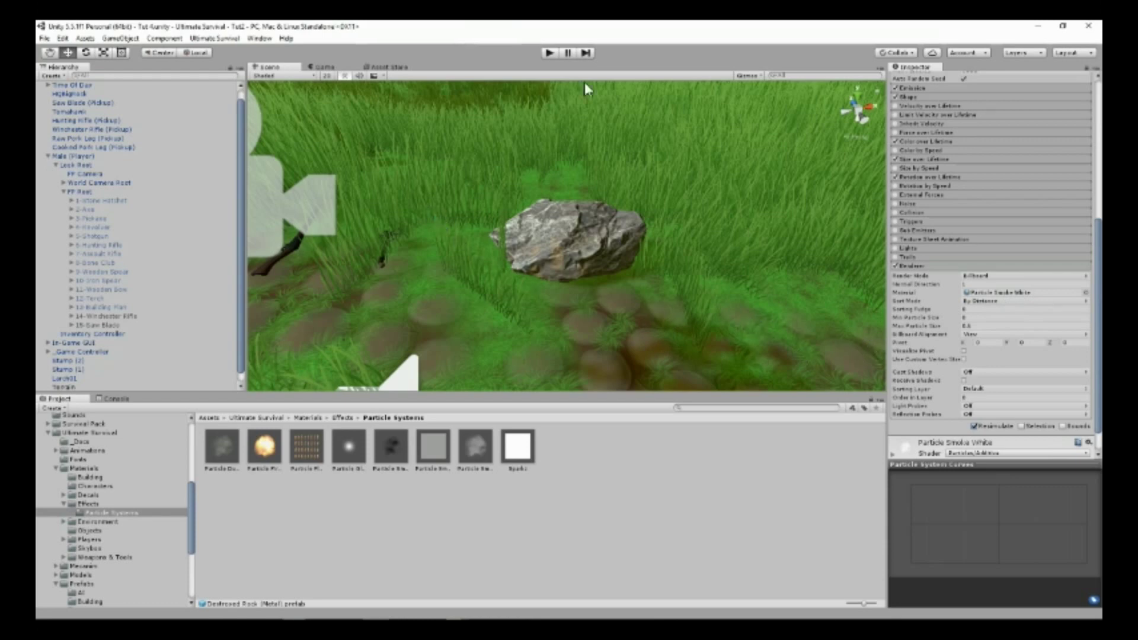
left_click(549, 52)
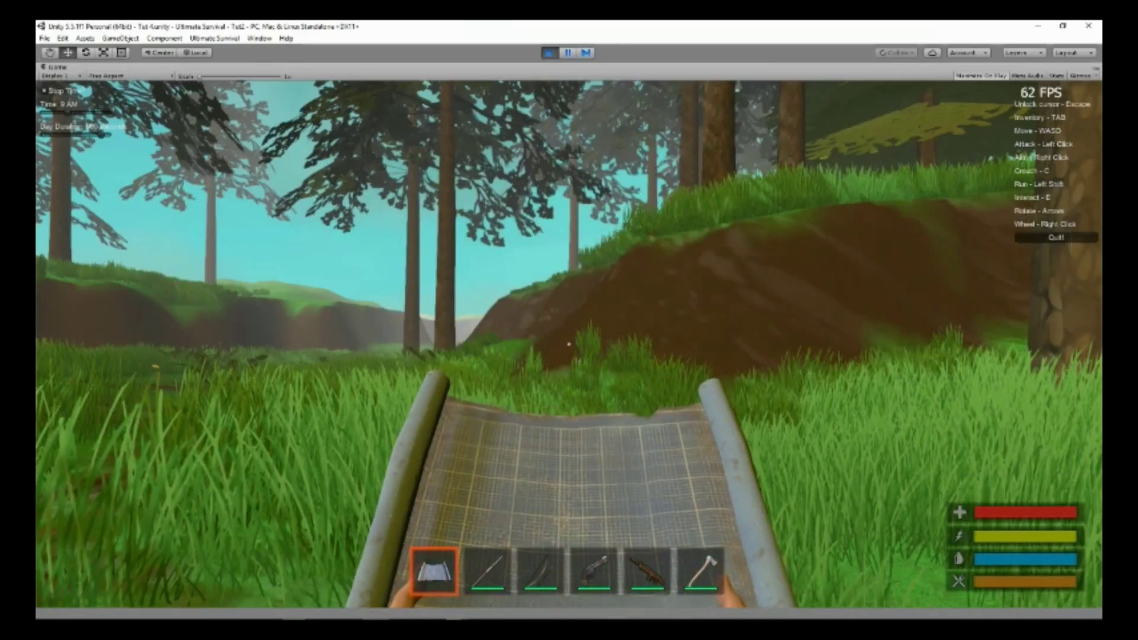
Pick up the Saw Blade and equip it in hotbar slot 1 from the inventory.
key("e")
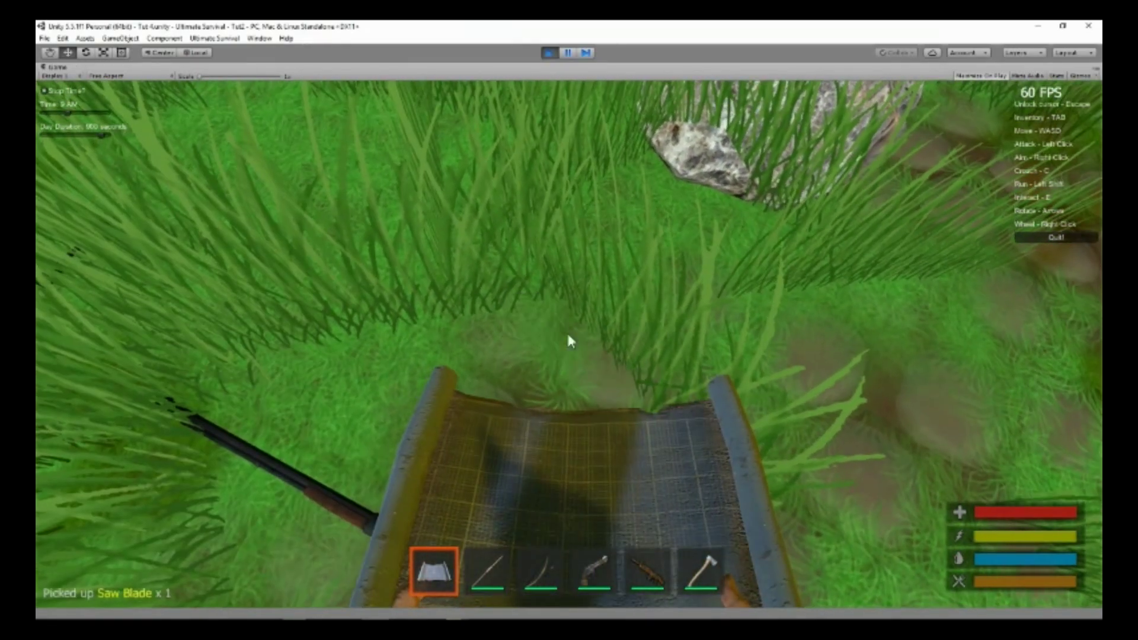
key("Tab")
left_click(440, 561)
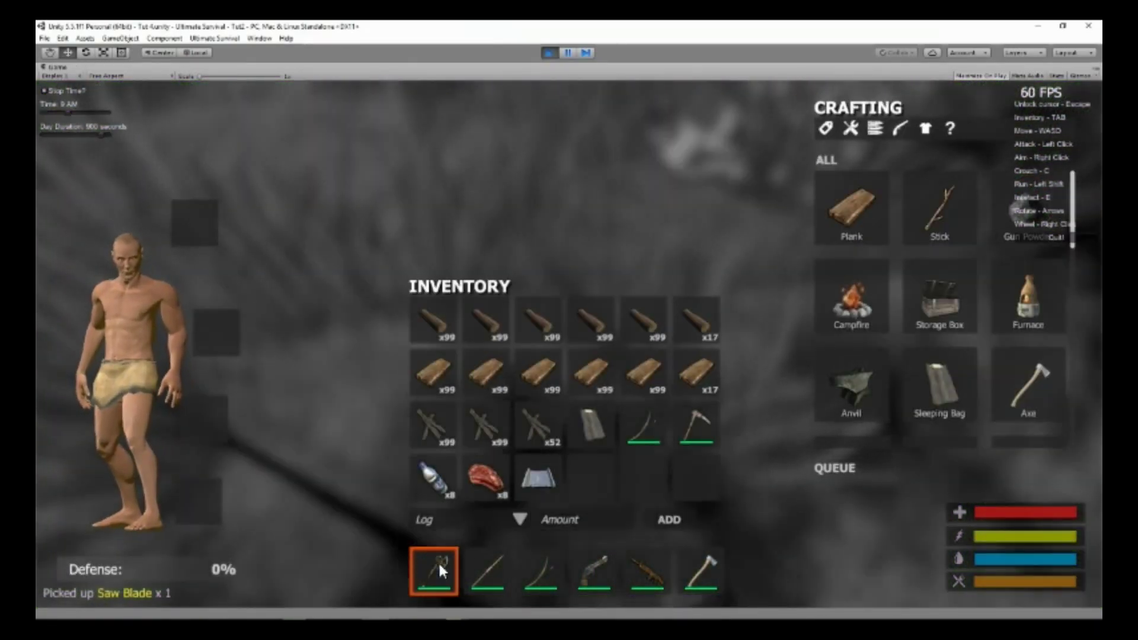
left_click(435, 573)
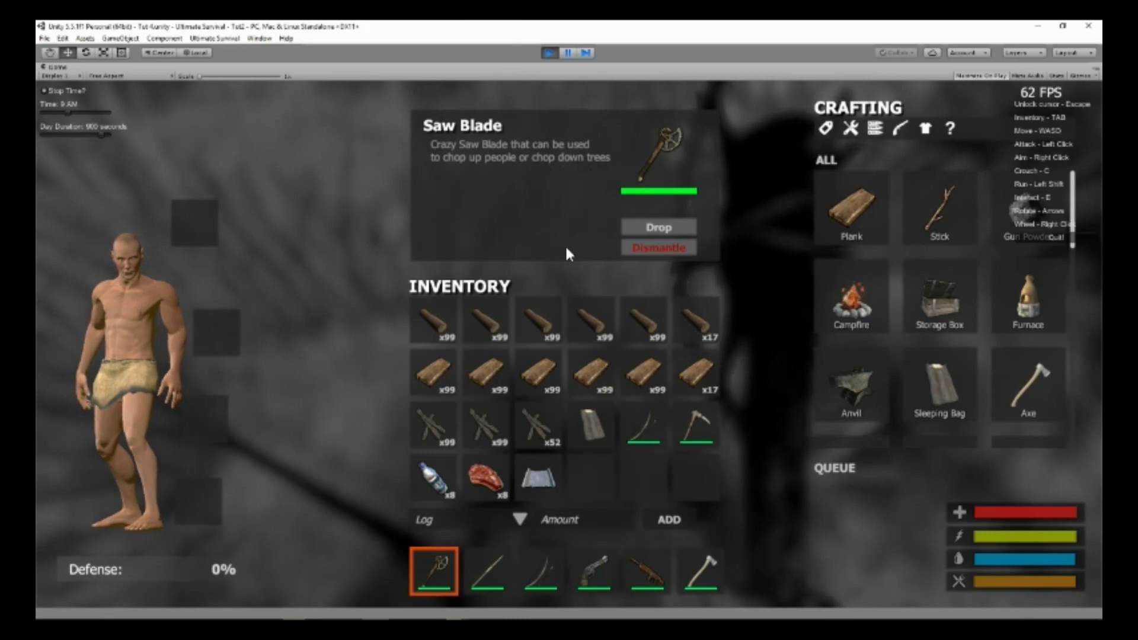
key("Tab")
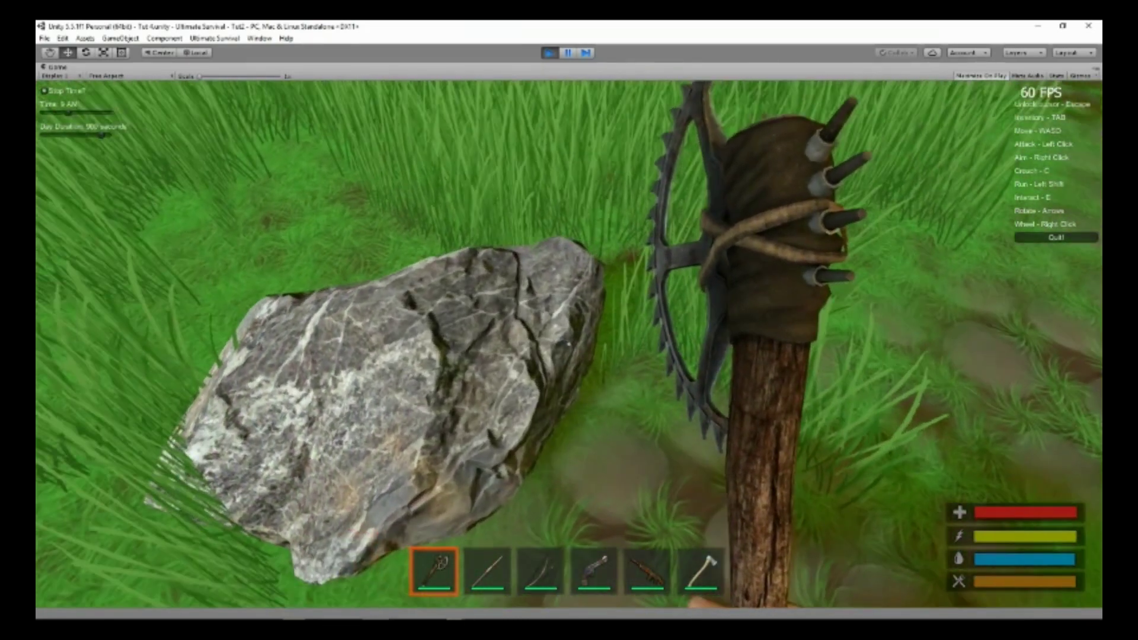
Strike the big rock seven times with the saw blade until it shatters.
key("e")
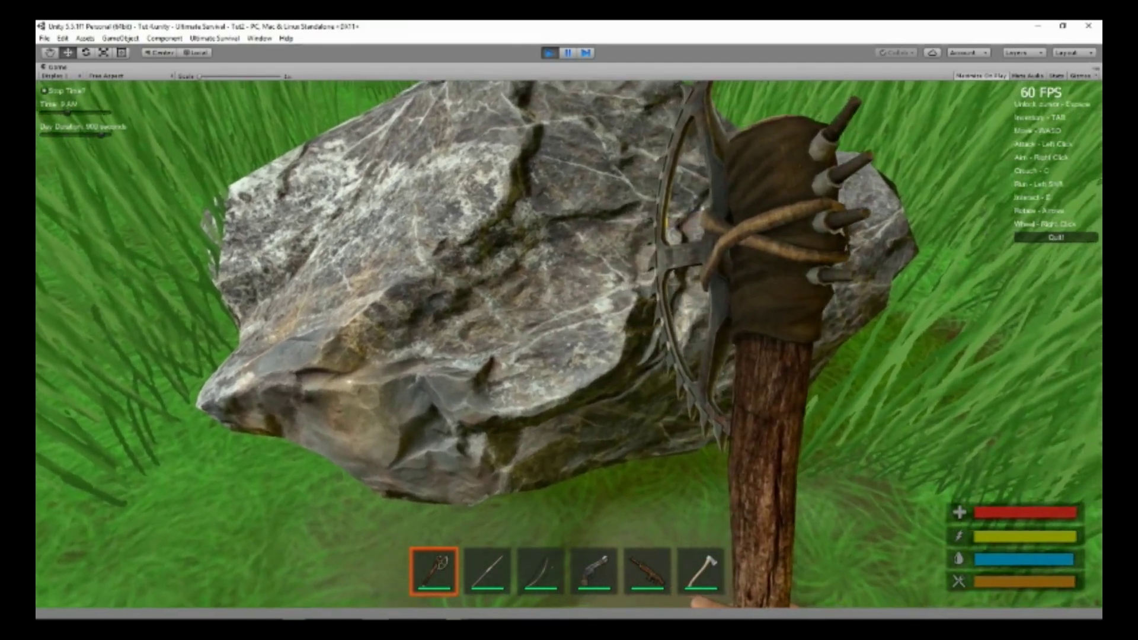
left_click(569, 320)
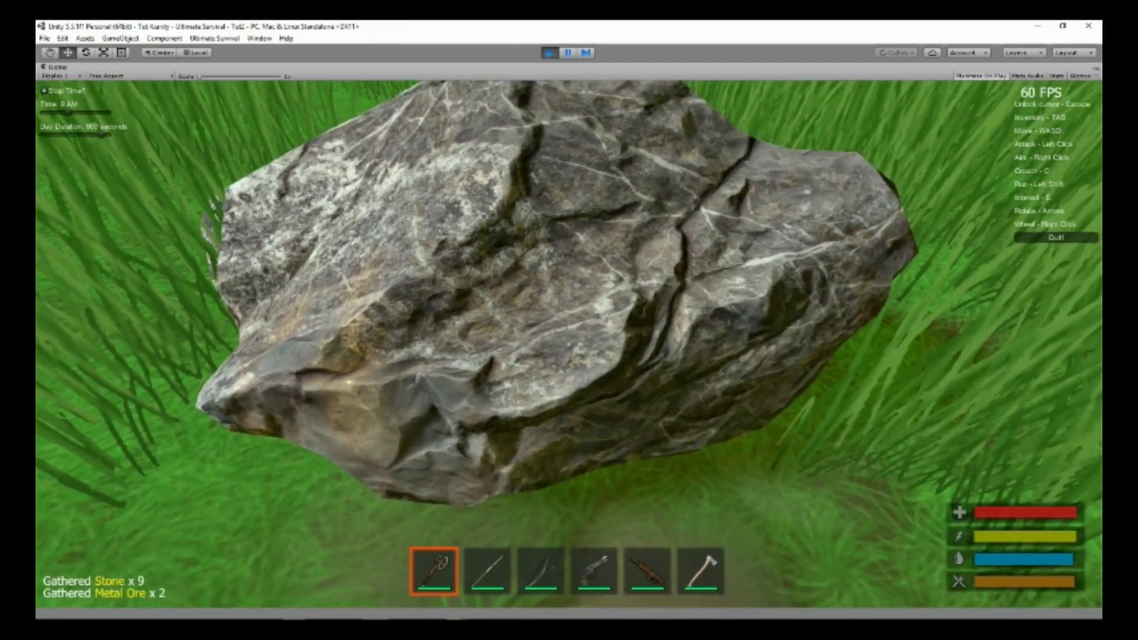
left_click(569, 321)
left_click(570, 320)
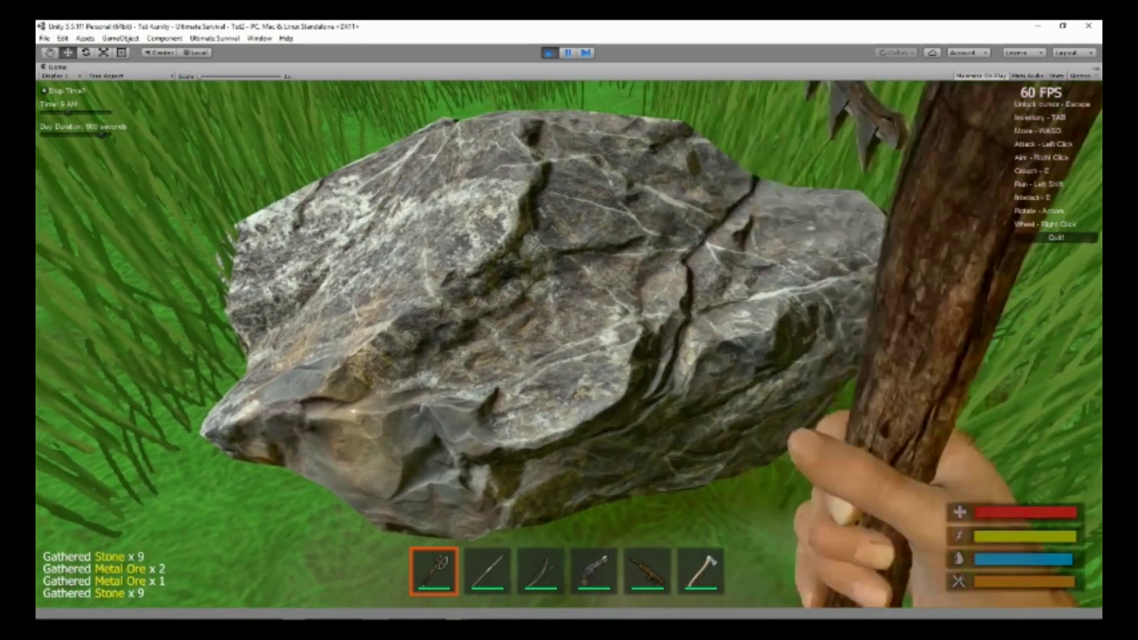
left_click(569, 320)
left_click(570, 320)
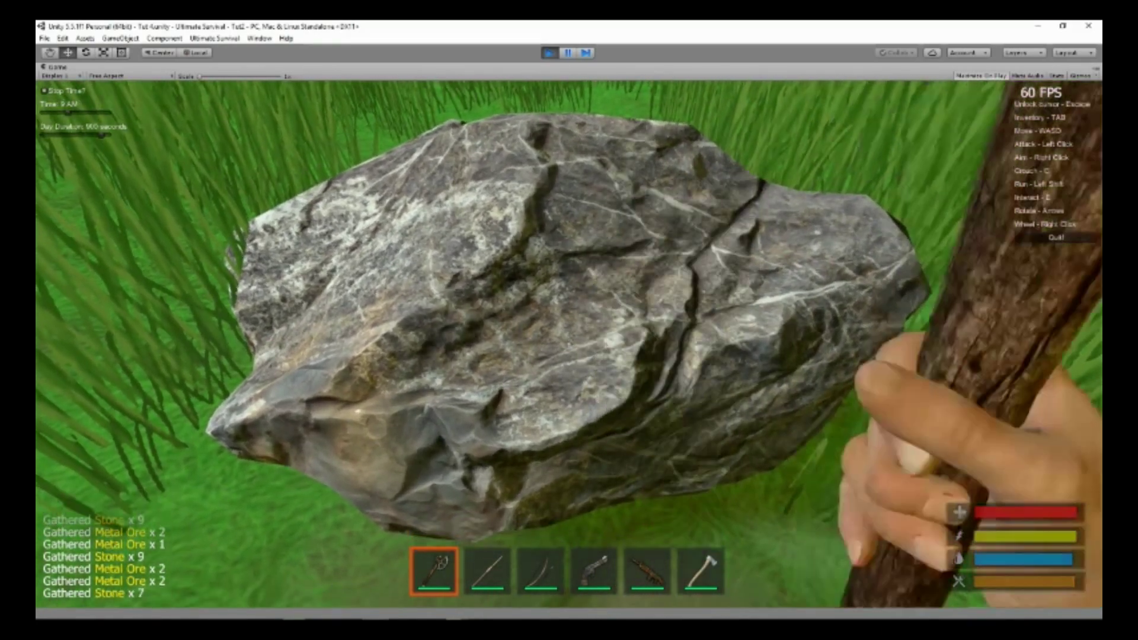
left_click(569, 320)
left_click(569, 321)
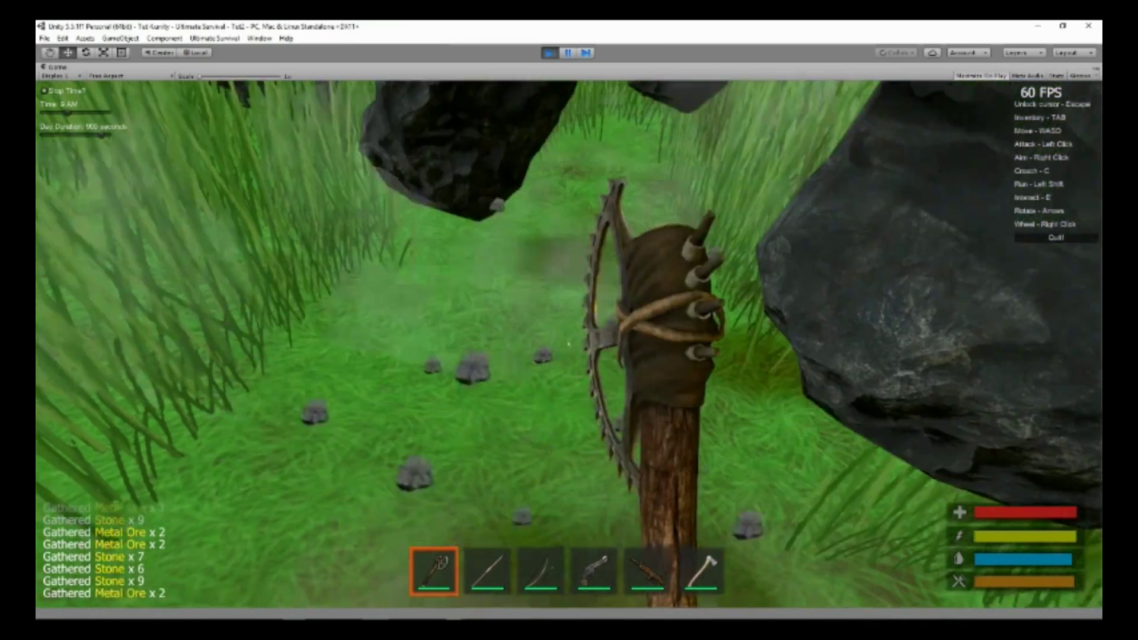
Walk among the scattered black rock pieces toward one on the ground.
key("w")
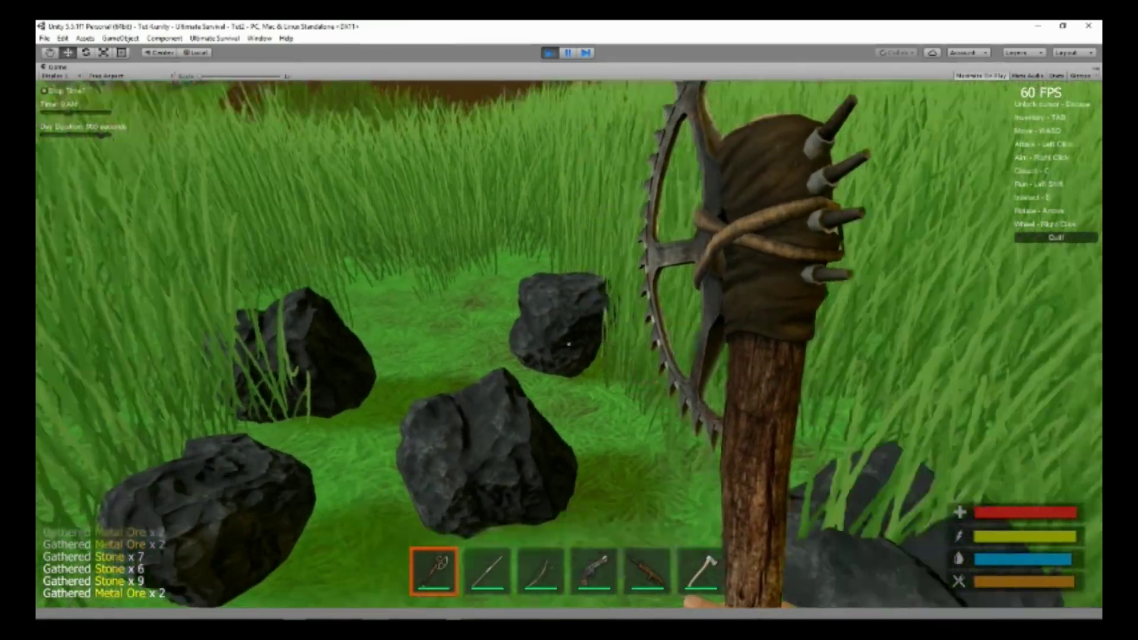
key("w")
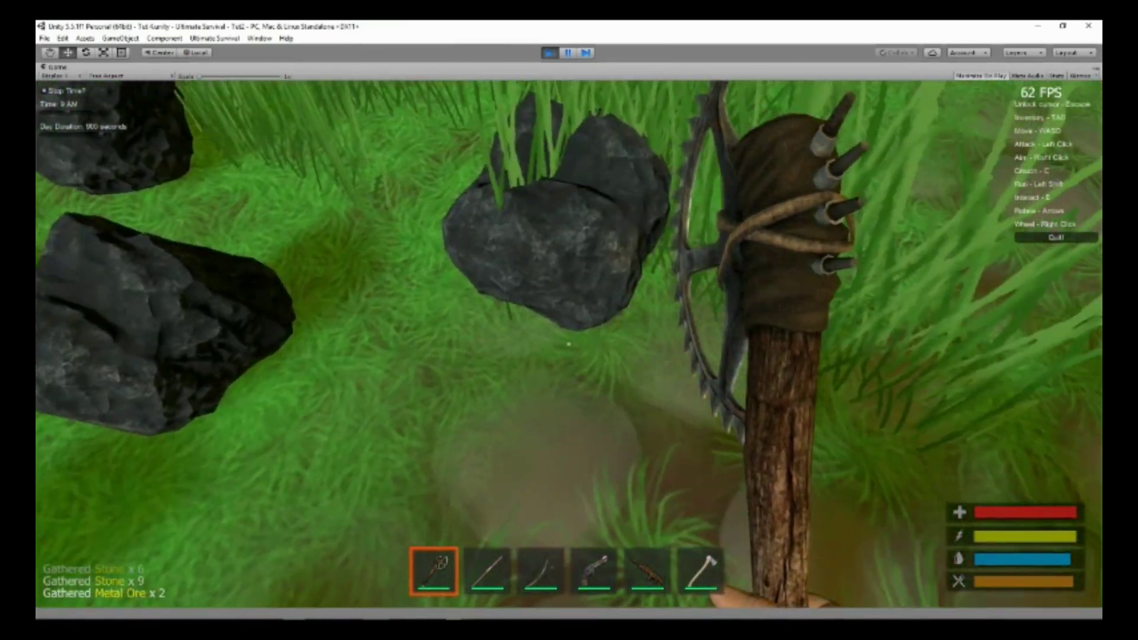
key("w")
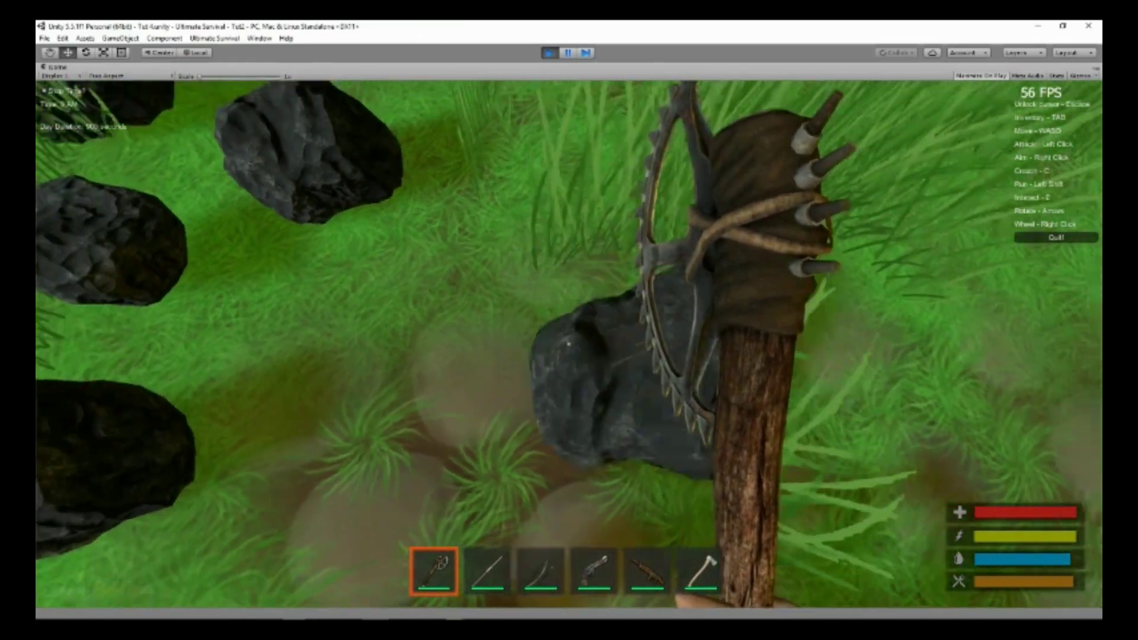
key("w")
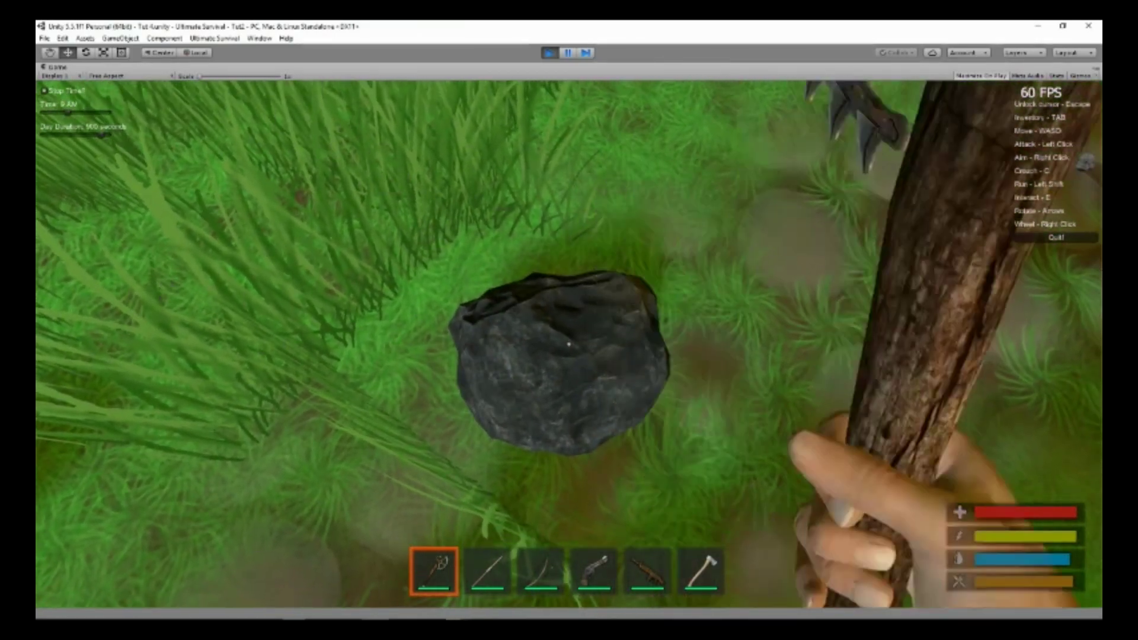
Line up on one of the black rock pieces and strike it.
key("w")
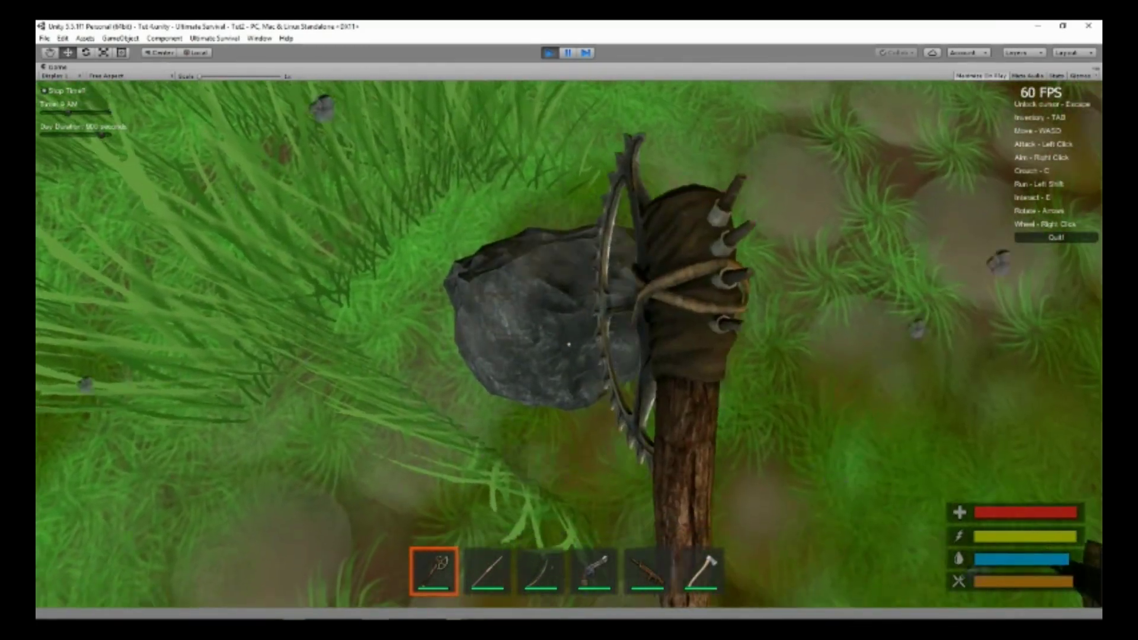
left_click(569, 345)
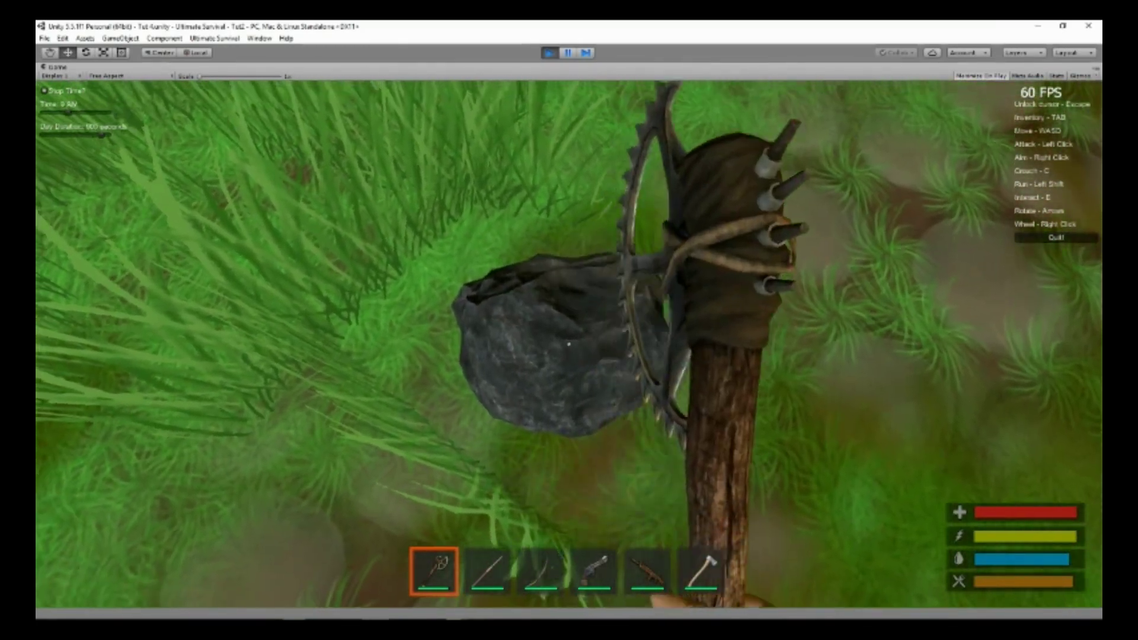
key("w")
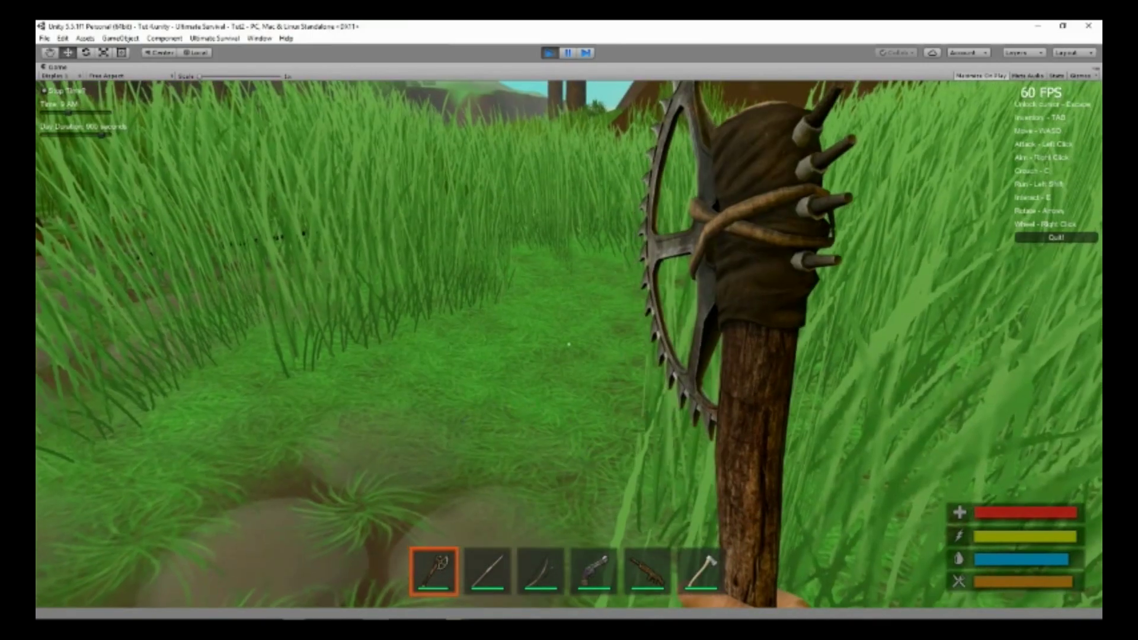
Walk through the tall grass past the stone path toward the forest and cliff.
key("w")
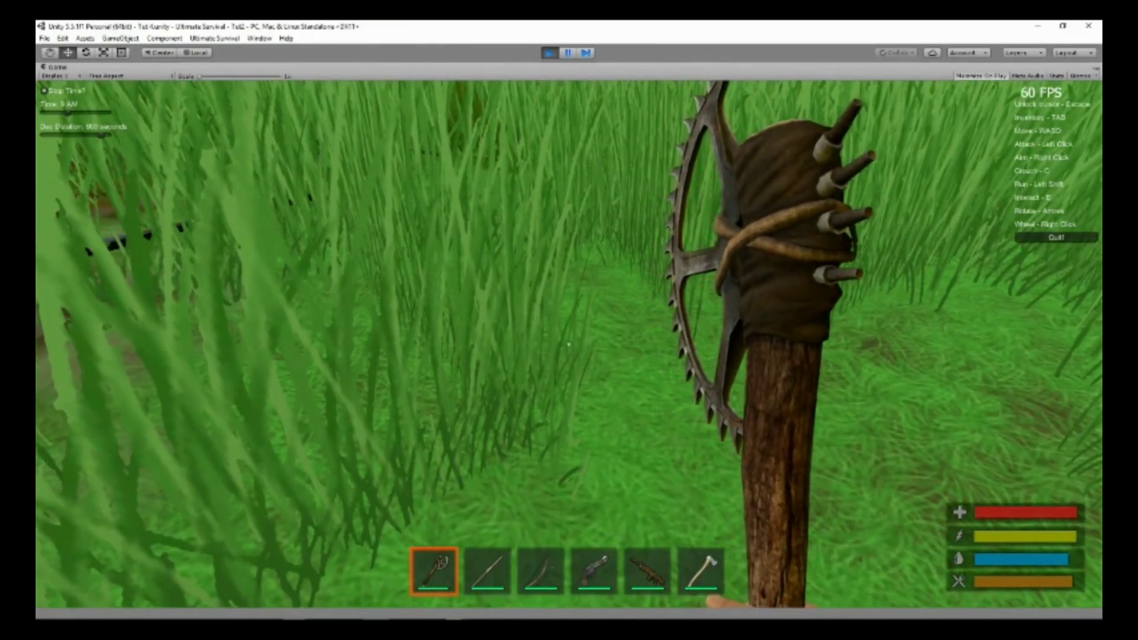
key("w")
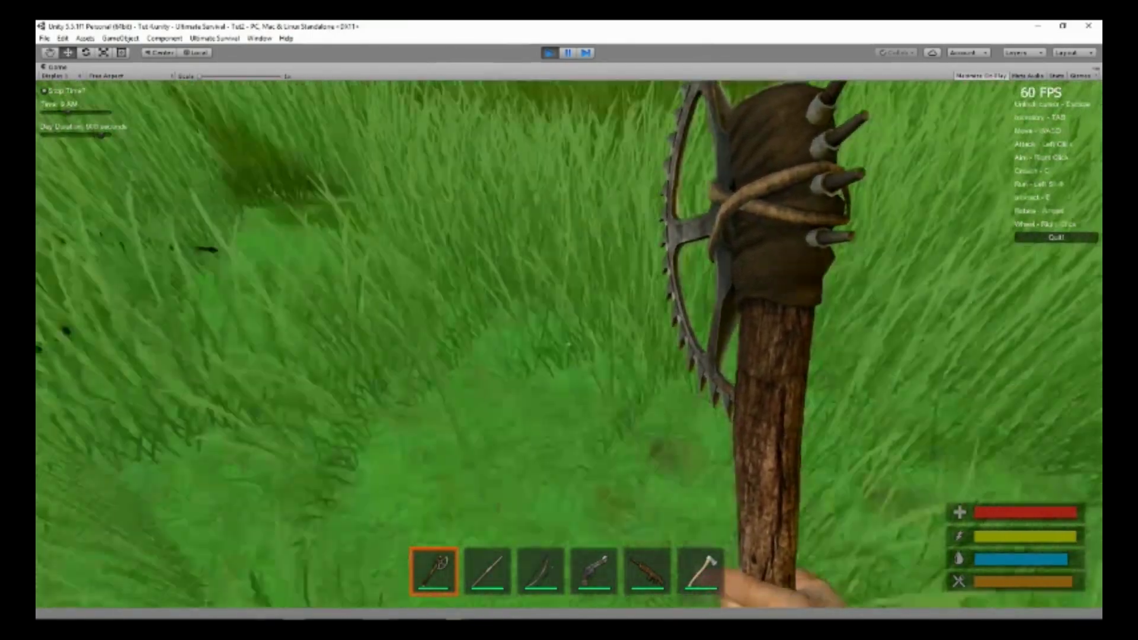
key("w")
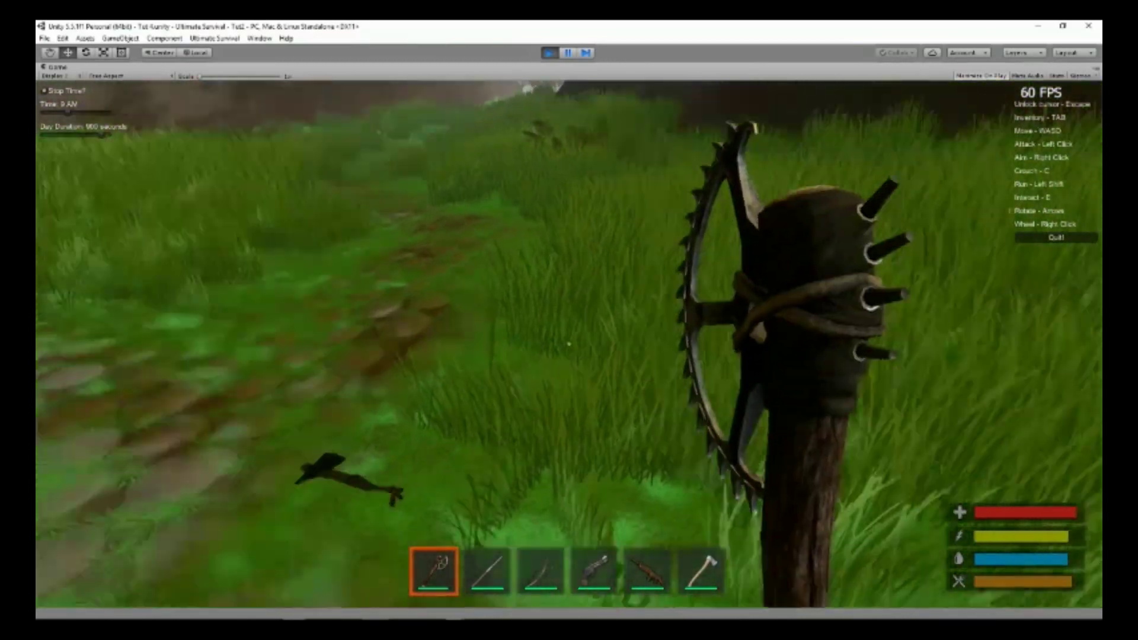
key("w")
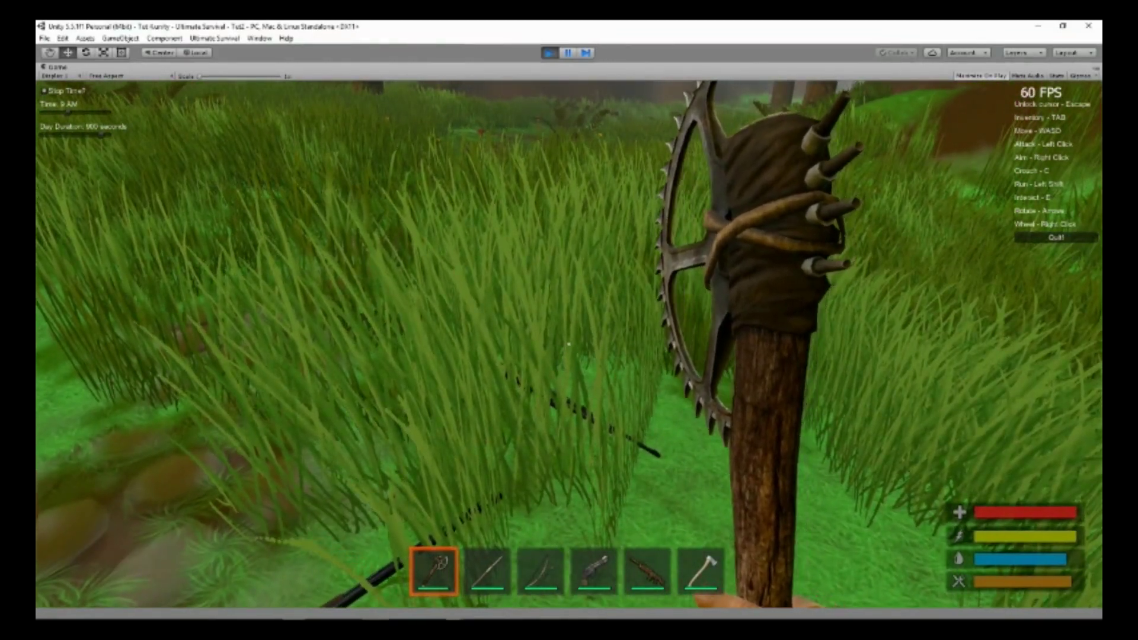
key("w")
key("w")
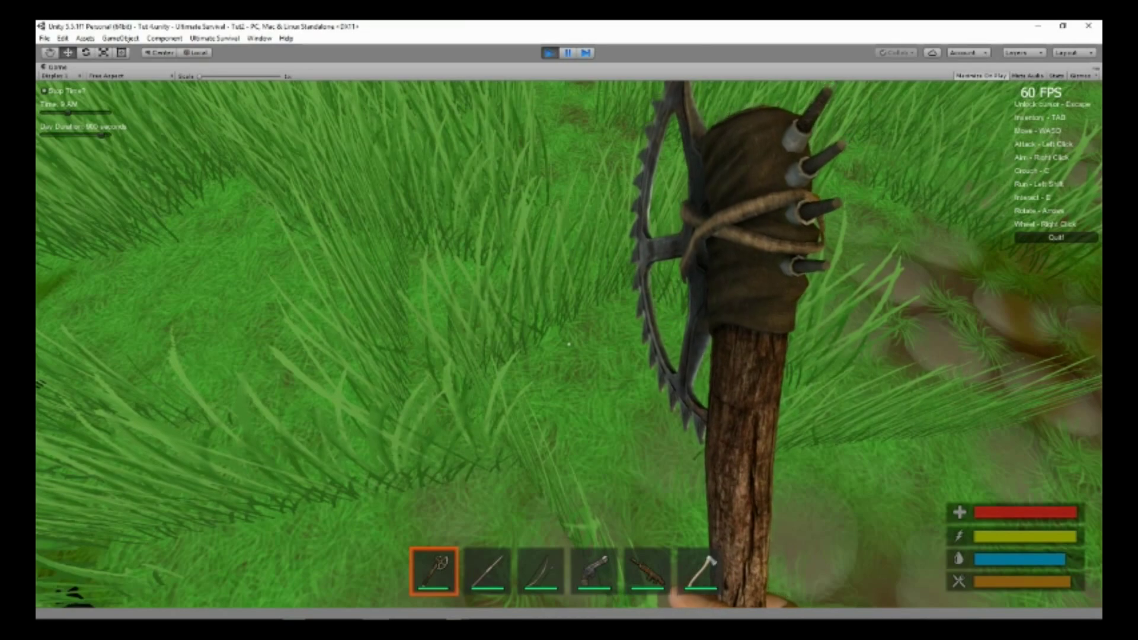
key("w")
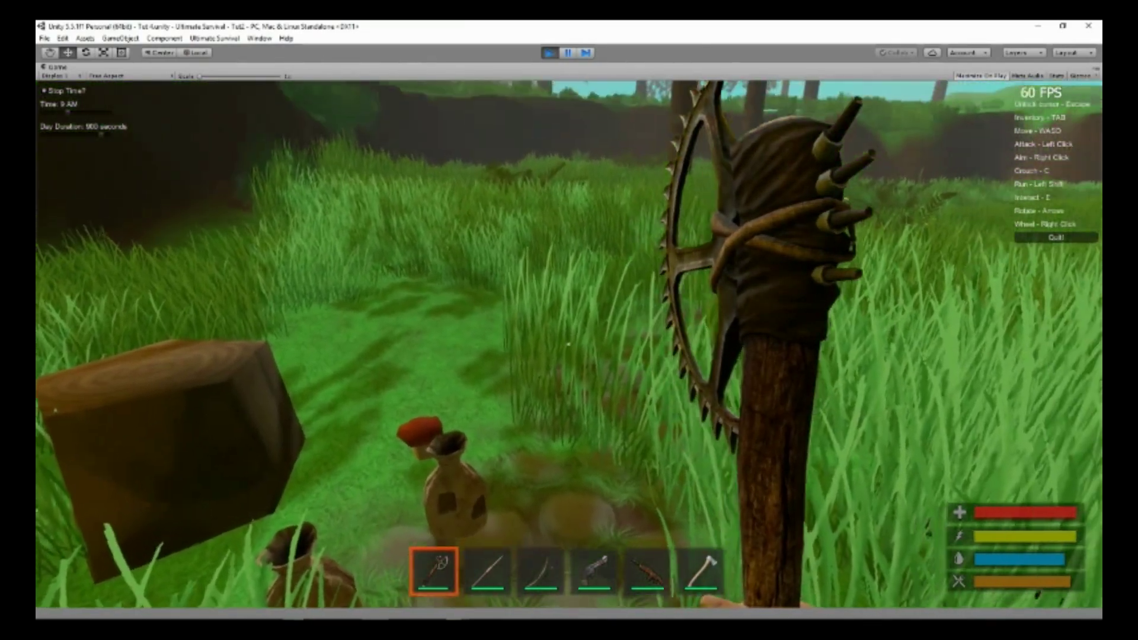
key("w")
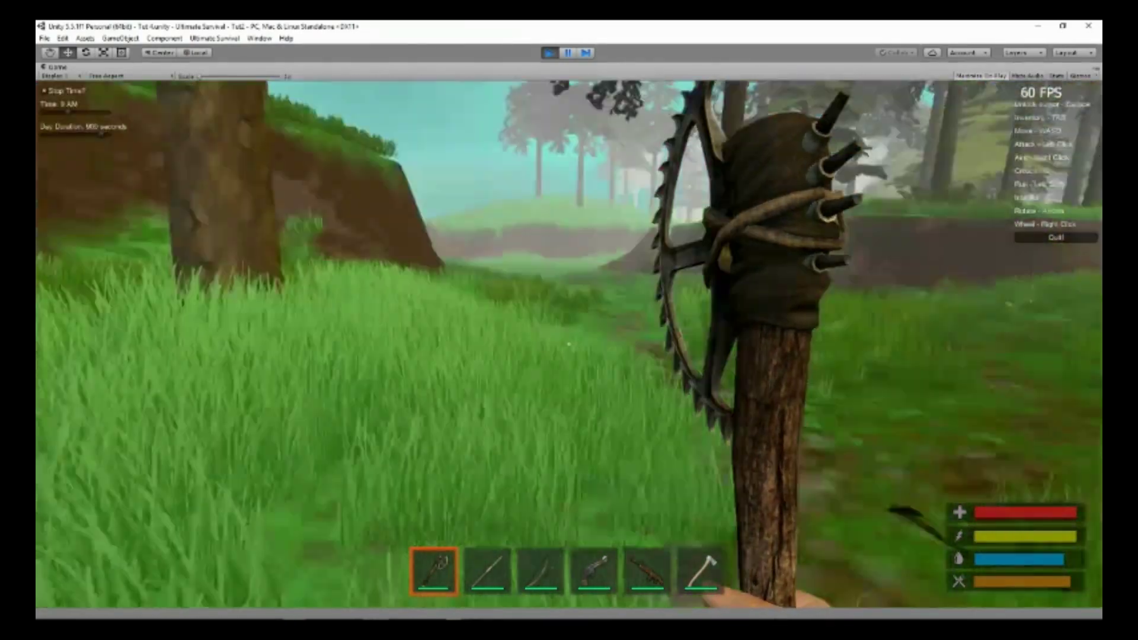